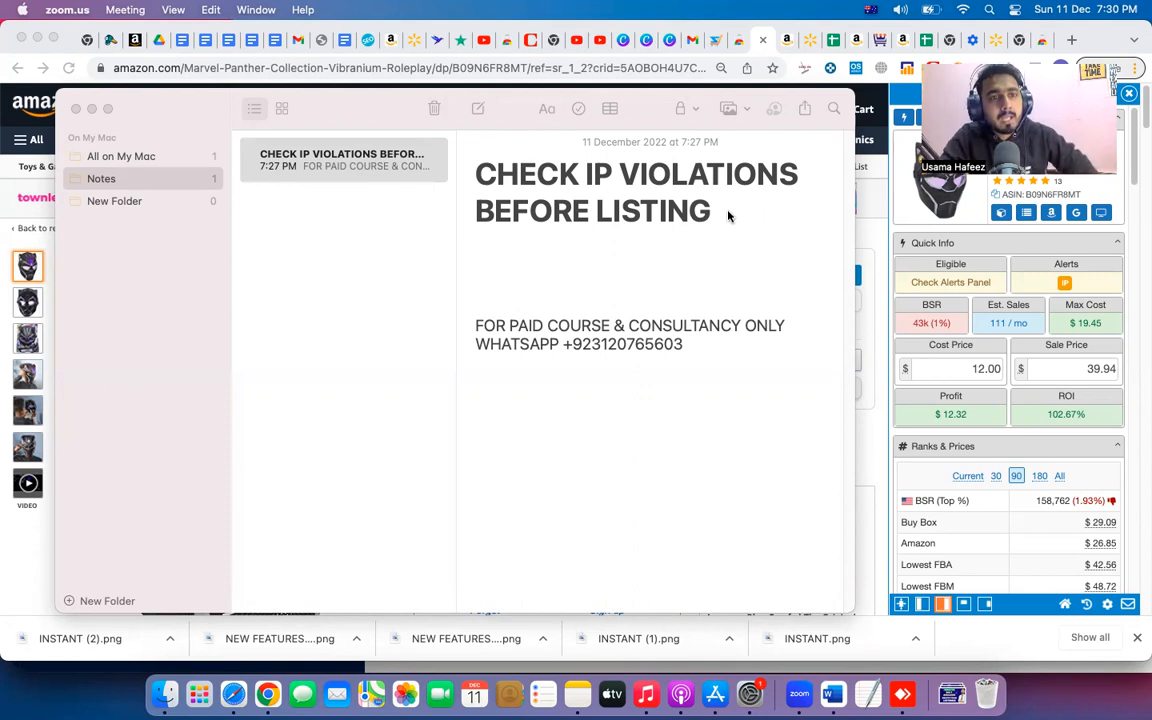
Close the Notes window and sign in to the AZInsight panel on the Black Panther mask listing with the saved email and password.
left_click(76, 108)
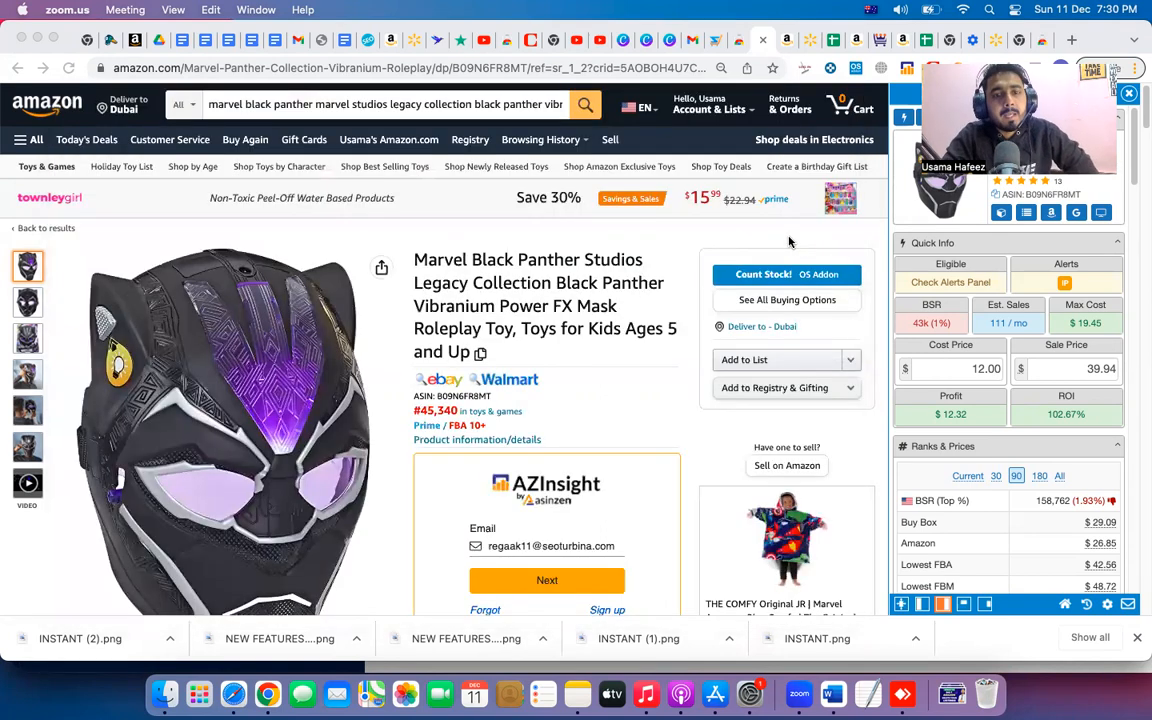
left_click(525, 580)
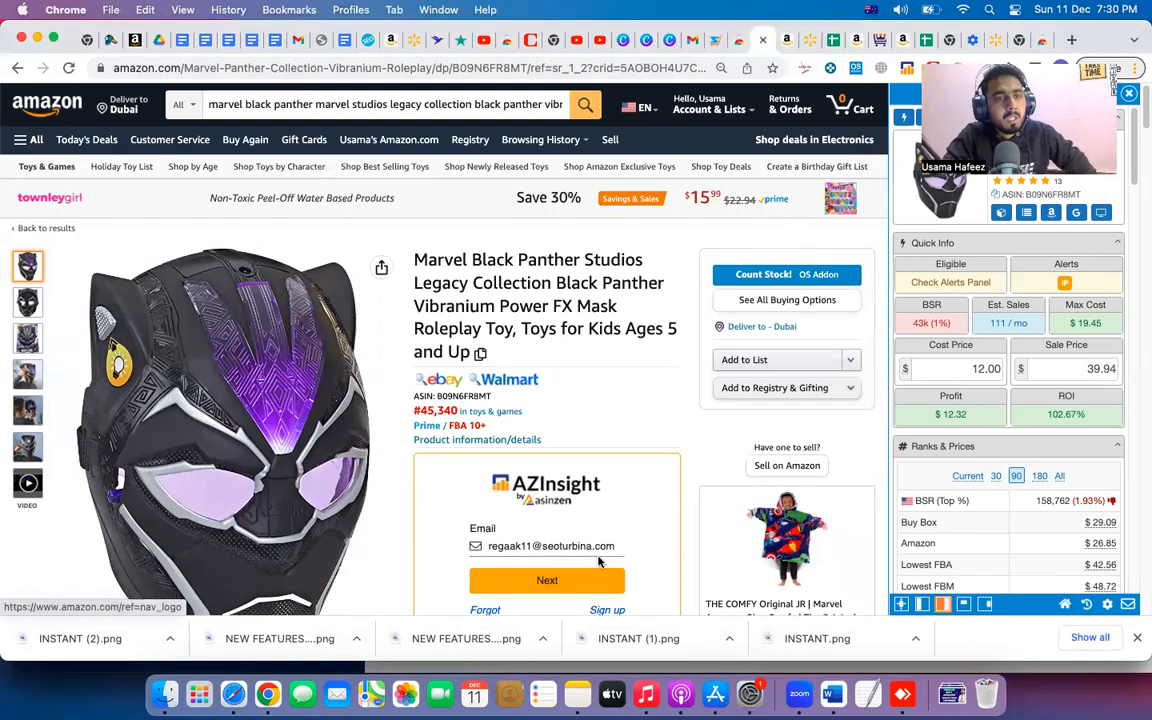
scroll(580, 557, "down", 5)
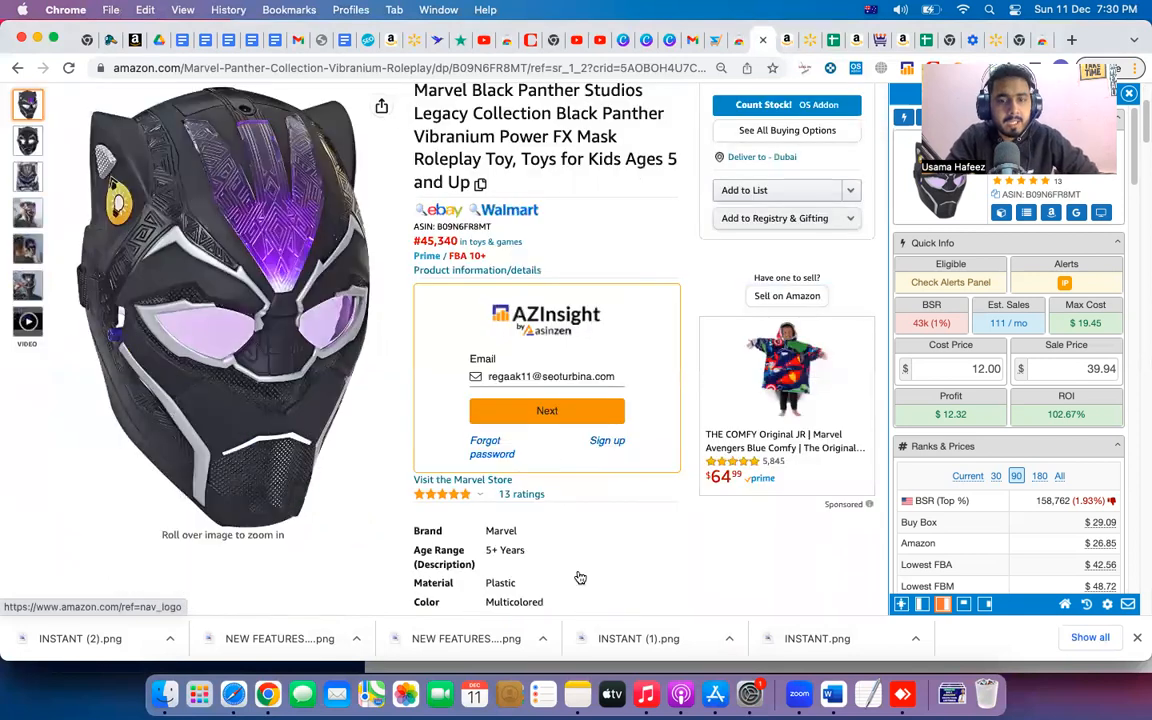
left_click(544, 317)
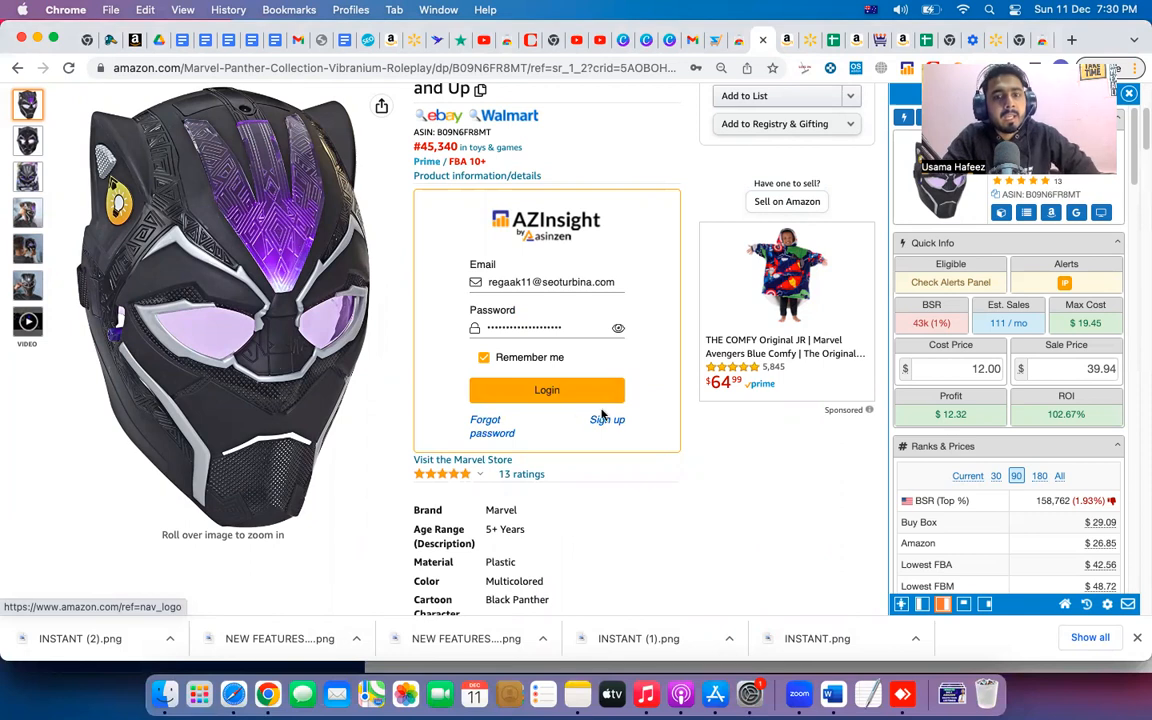
left_click(571, 398)
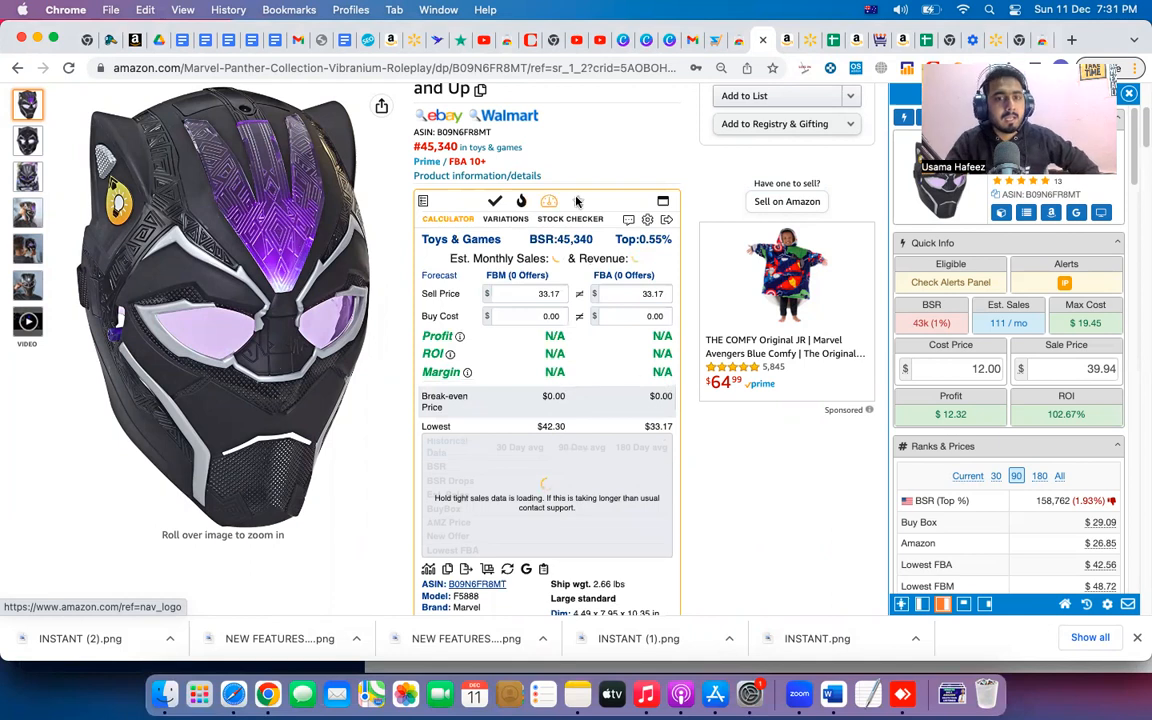
Examine the AZAlert brand risk details and the AZInsight sales data for the Black Panther mask.
mouse_move(547, 206)
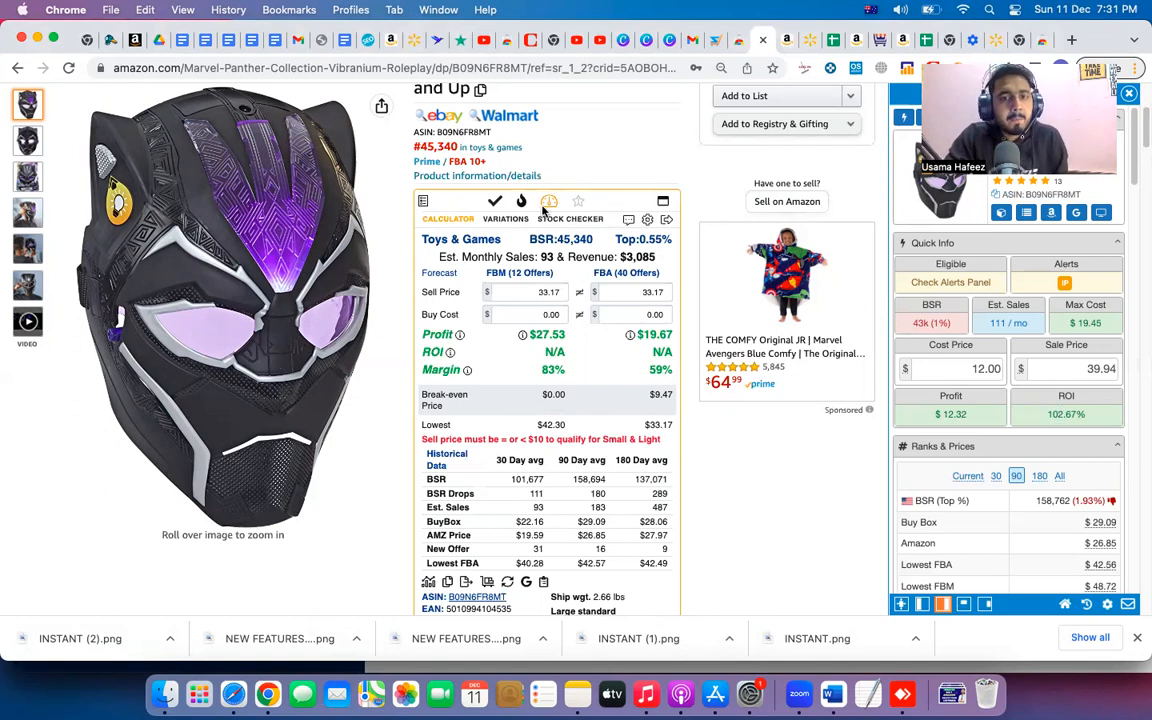
mouse_move(548, 208)
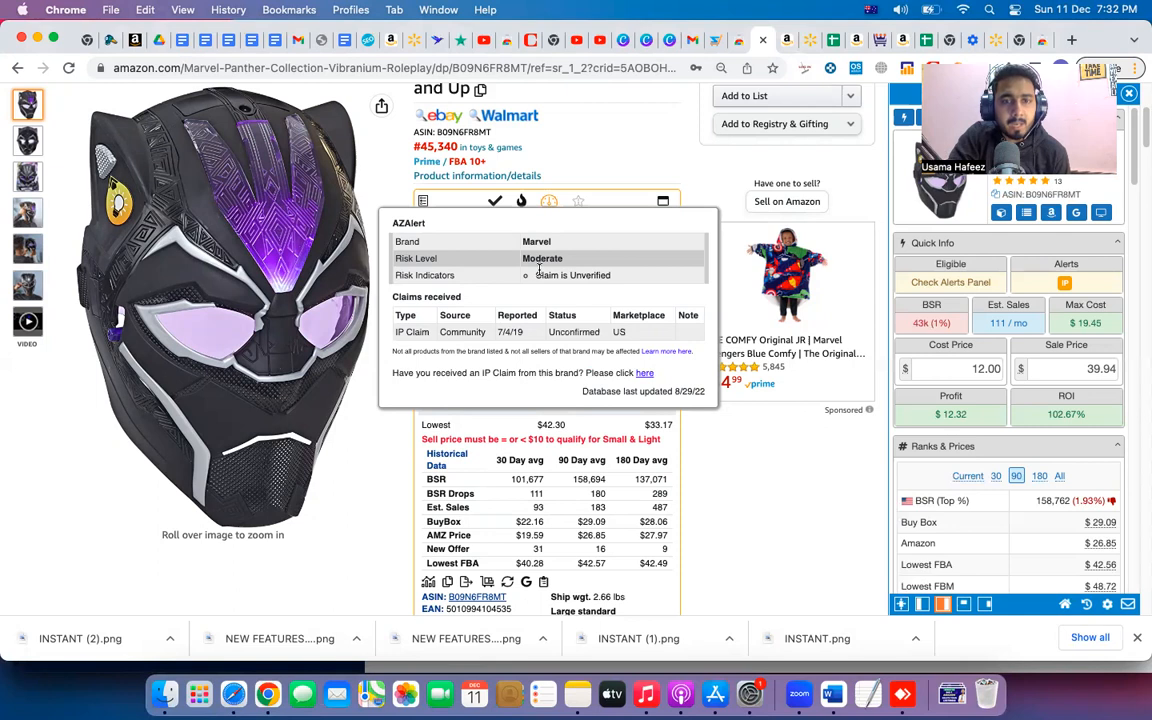
scroll(794, 484, "down", 5)
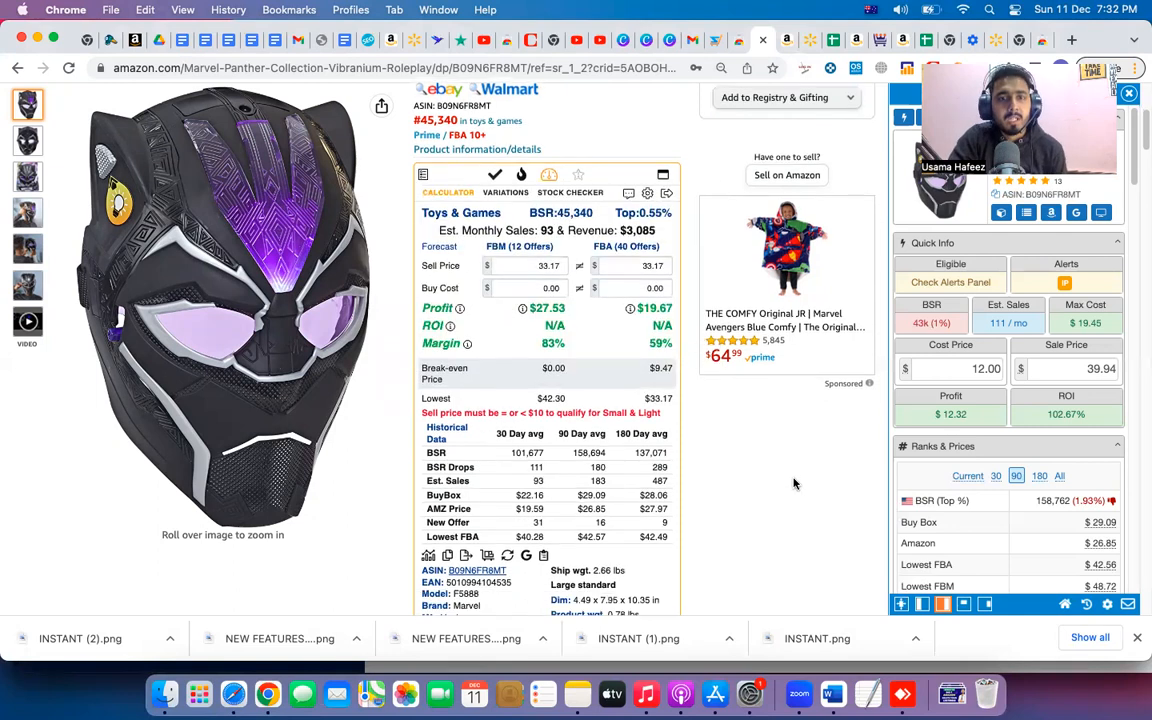
scroll(794, 484, "down", 3)
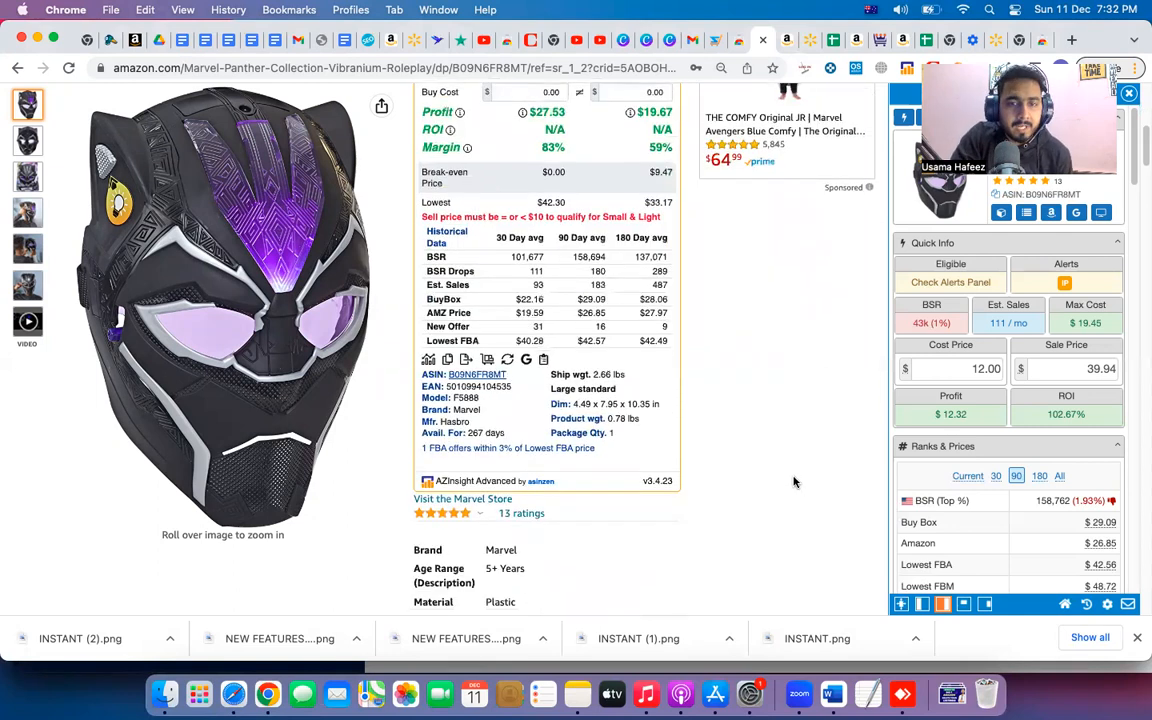
scroll(794, 484, "up", 10)
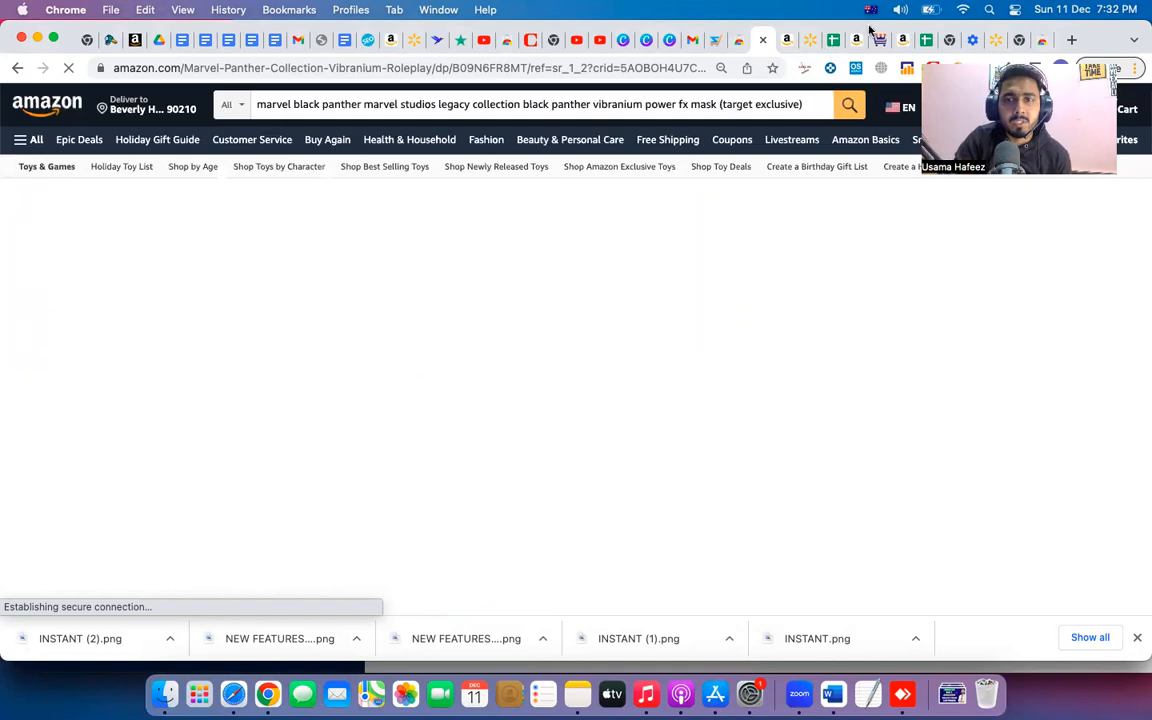
Check the IP Alert page in the Chrome Web Store, return to the mask listing, and highlight the licence key in the IP Alert extension.
left_click(1045, 41)
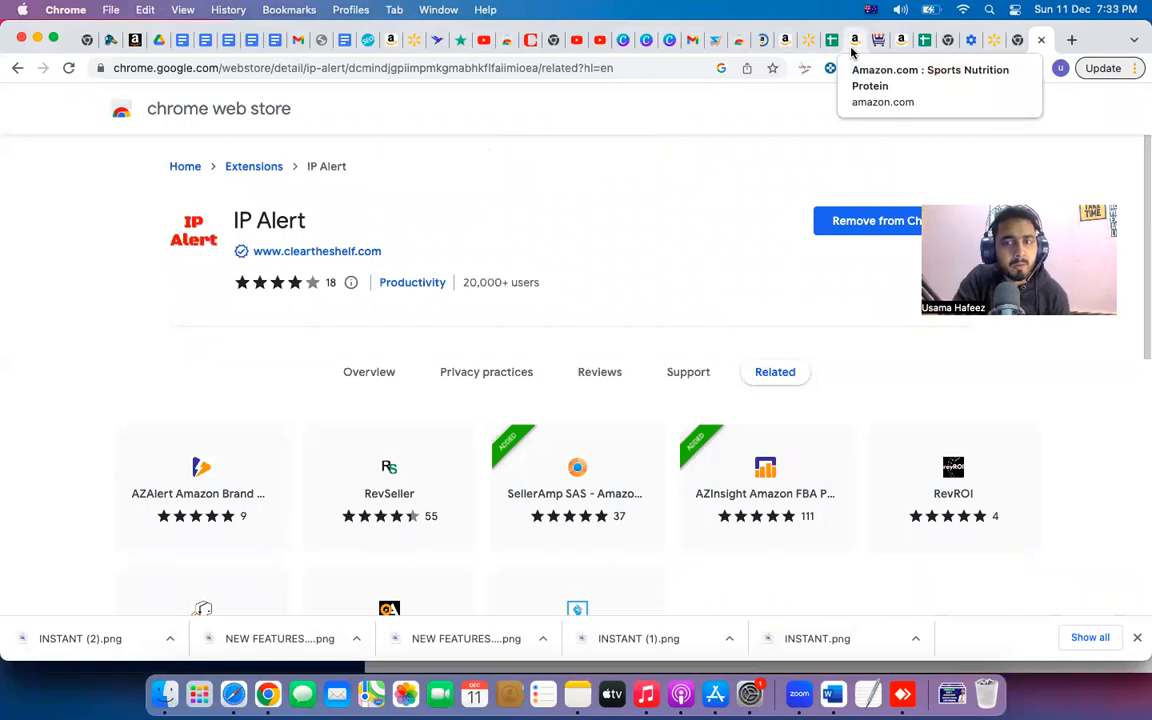
left_click(763, 40)
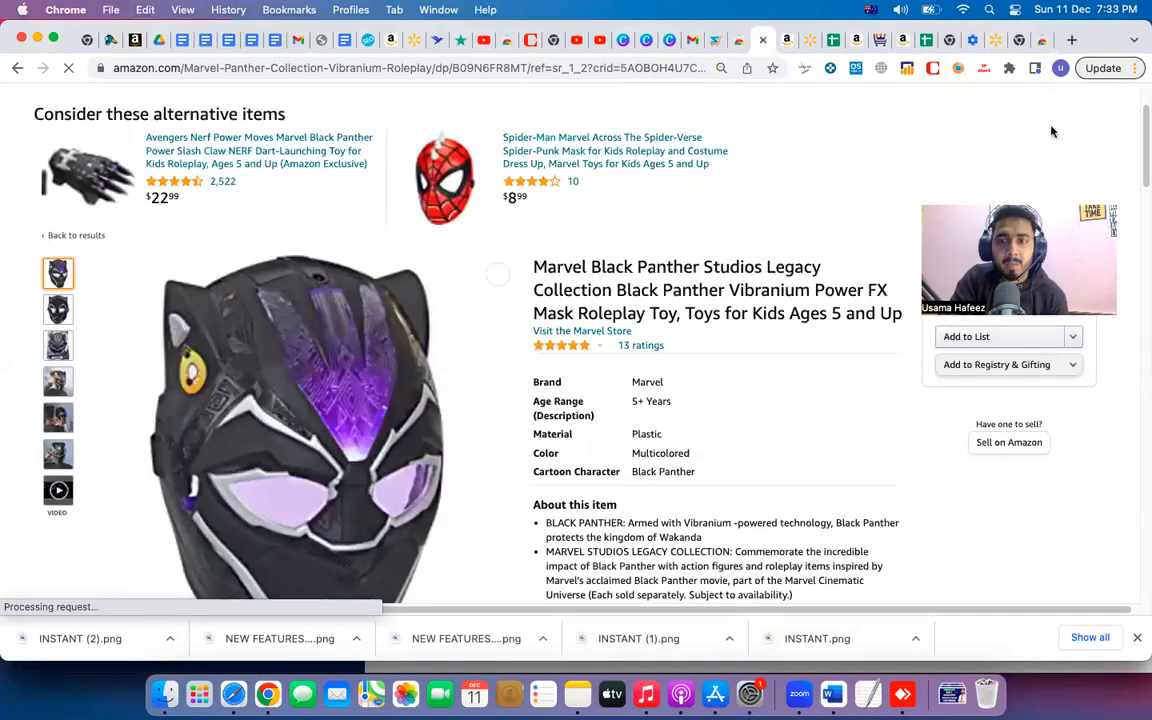
left_click(984, 68)
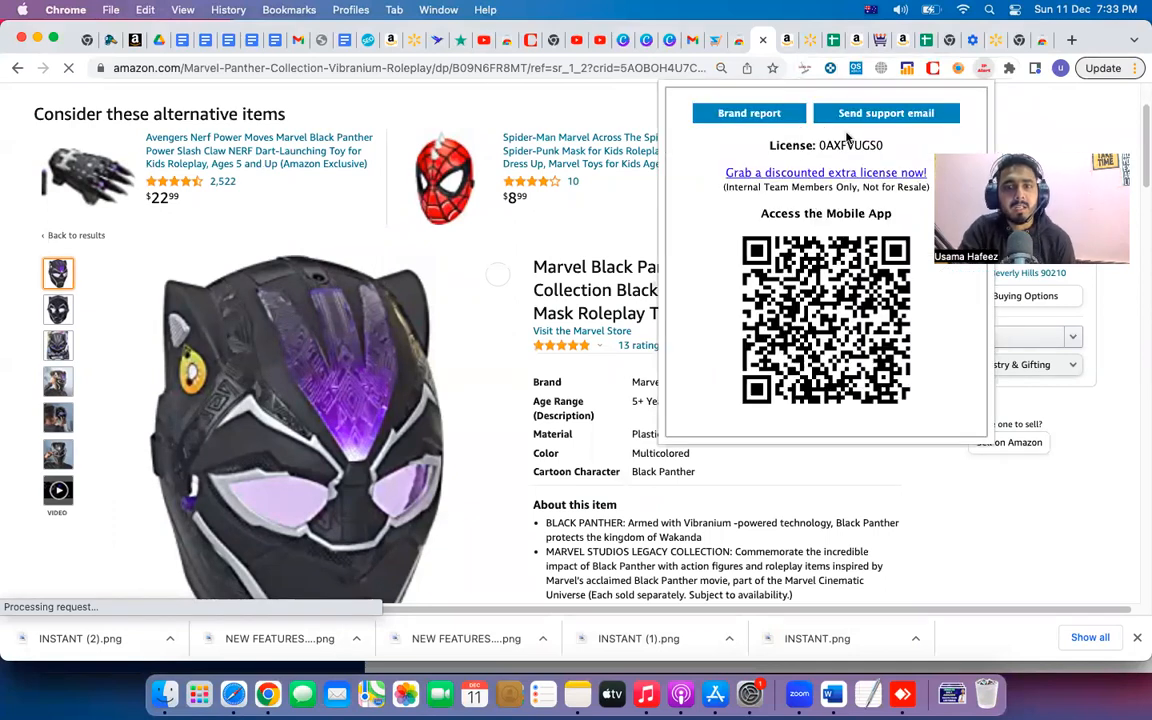
left_click_drag(818, 145, 905, 152)
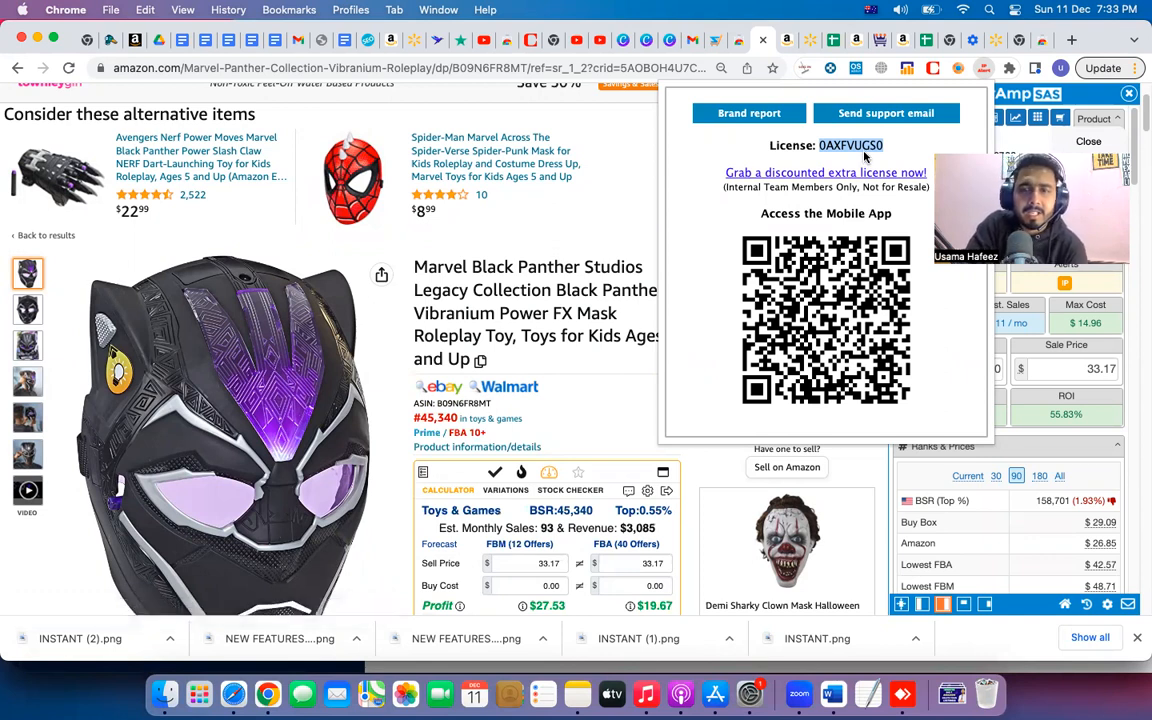
left_click(822, 145)
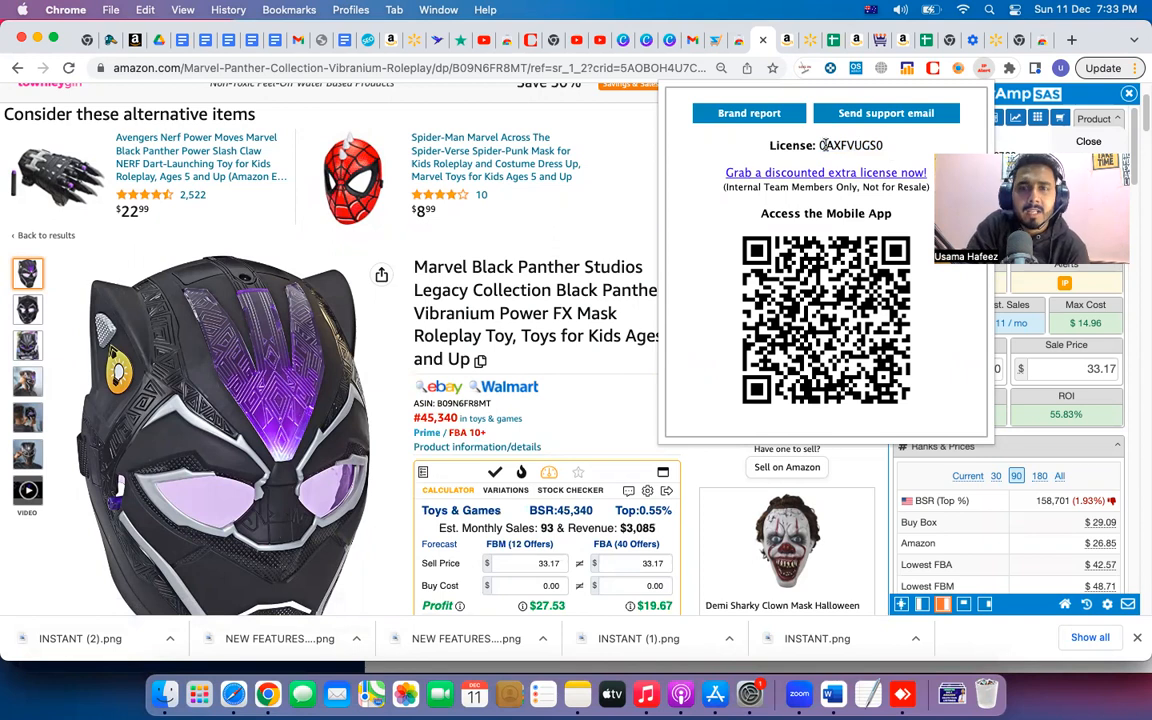
left_click_drag(822, 145, 903, 150)
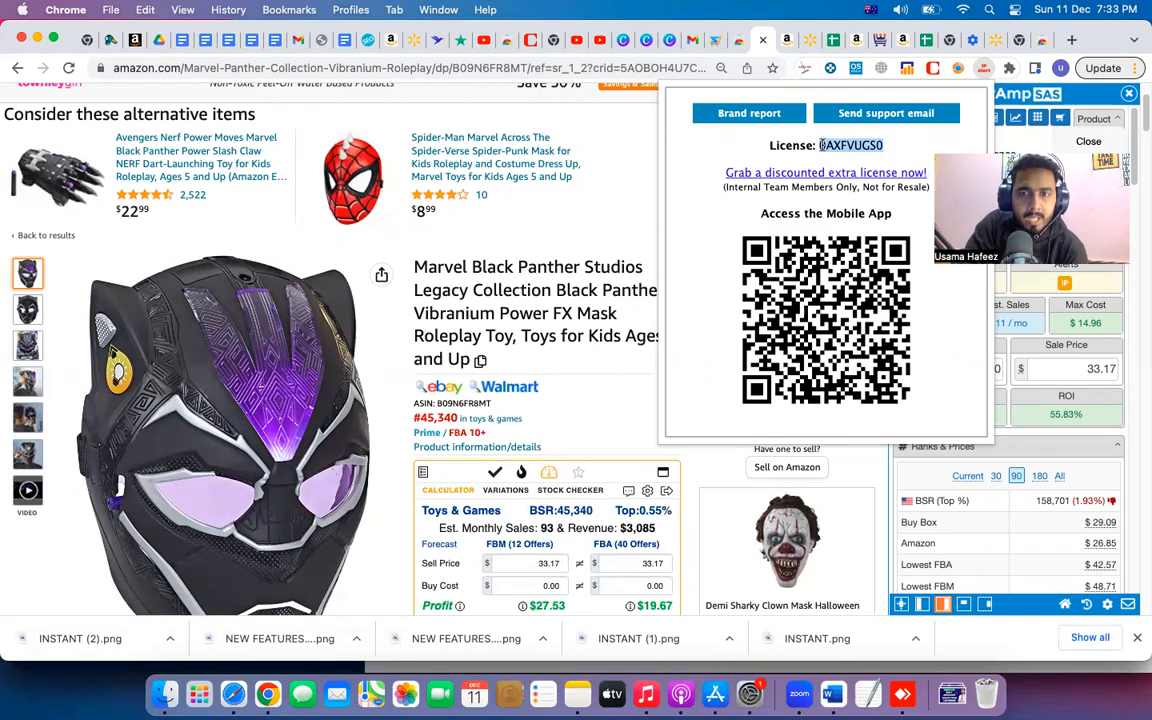
Close the IP Alert popup and check the IP status mark beside the Marvel store link on the listing.
left_click(618, 223)
scroll(622, 226, "down", 5)
scroll(626, 229, "down", 4)
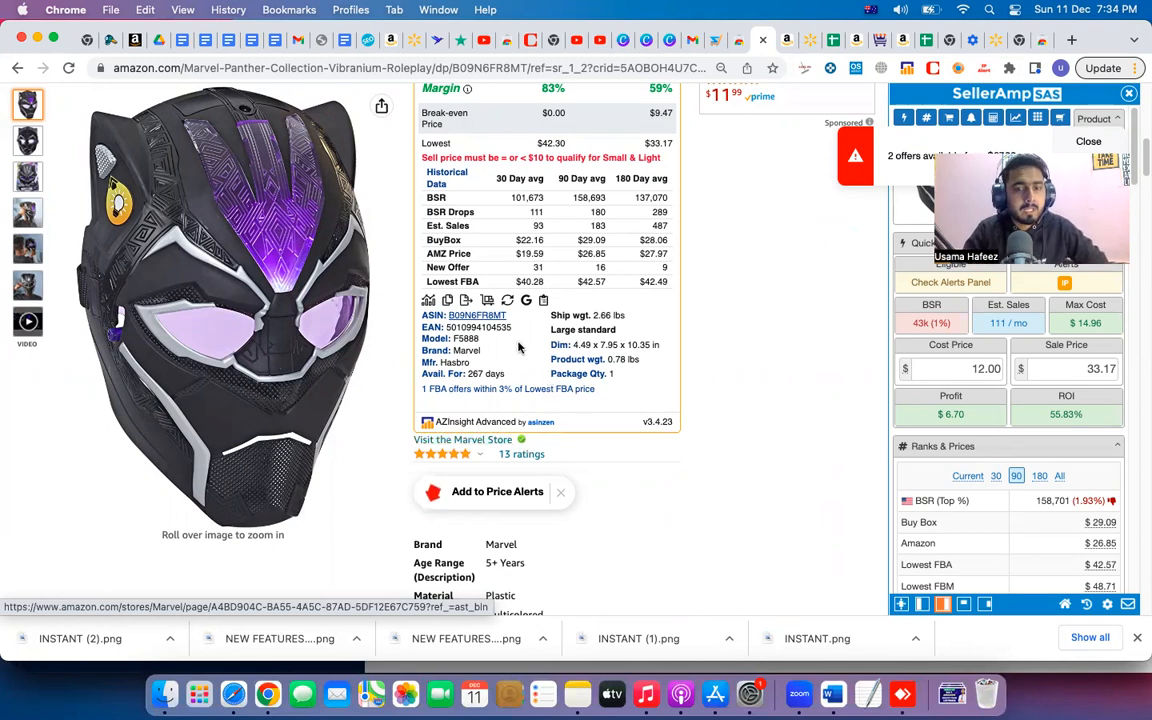
Look through the open product pages, including the Tonka bulldozer and the Weber grill cover listings.
left_click(856, 40)
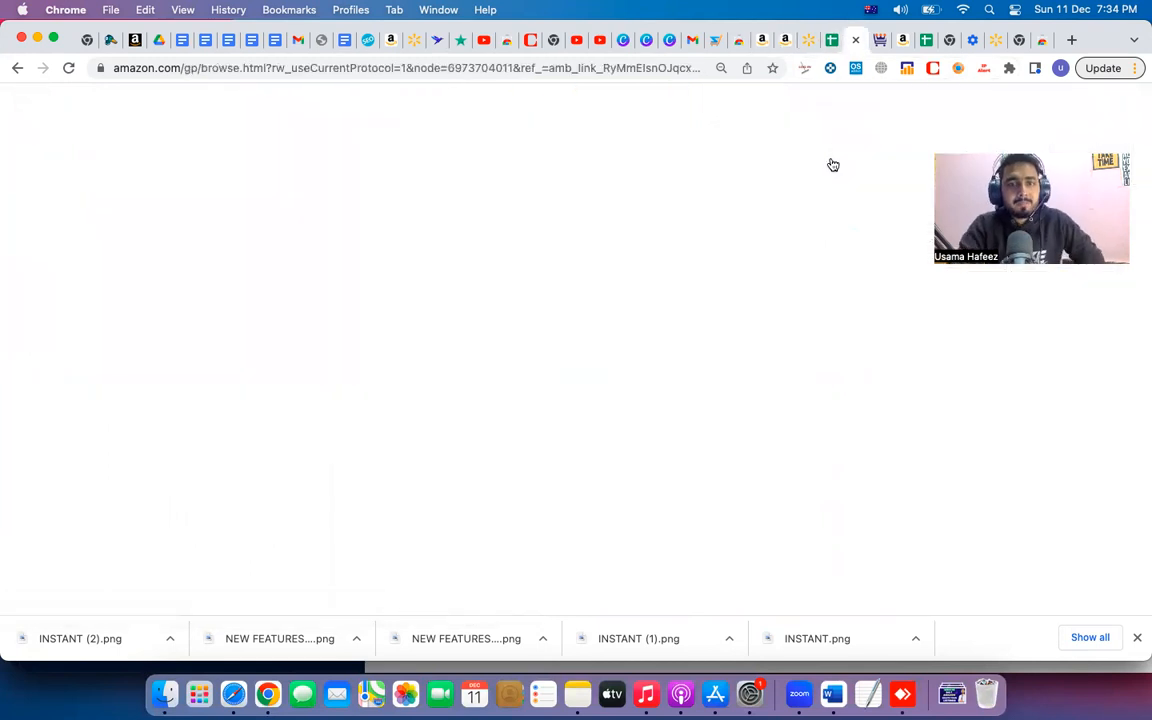
left_click(902, 40)
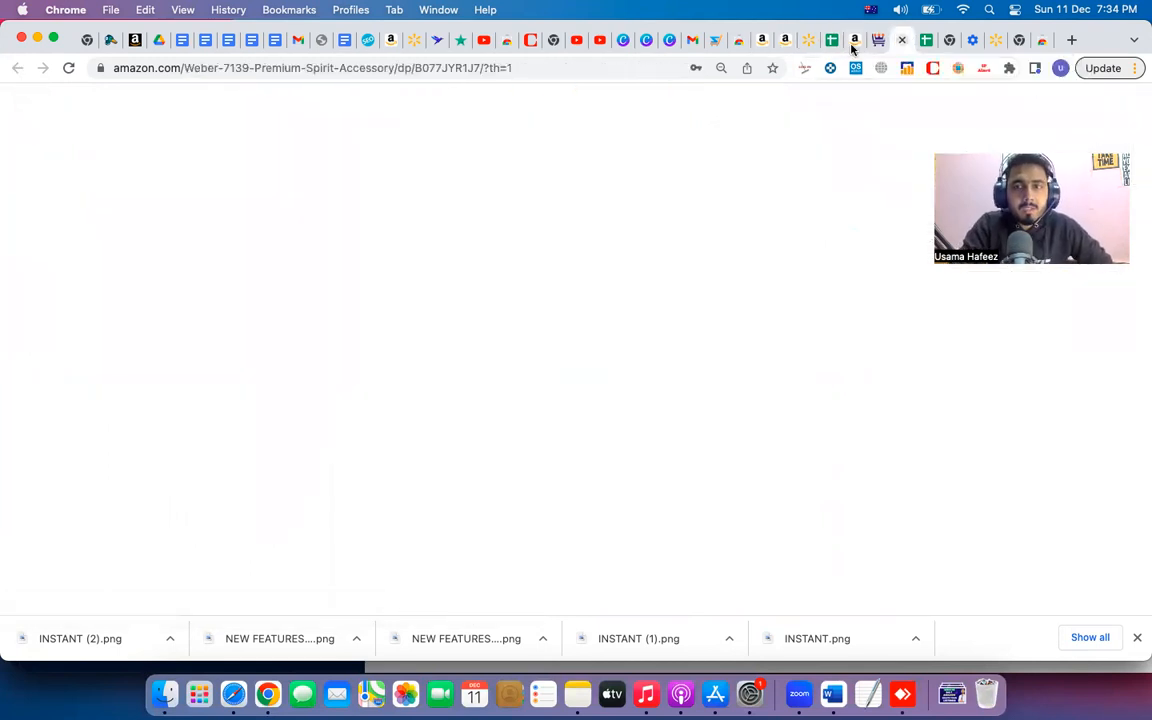
left_click(786, 45)
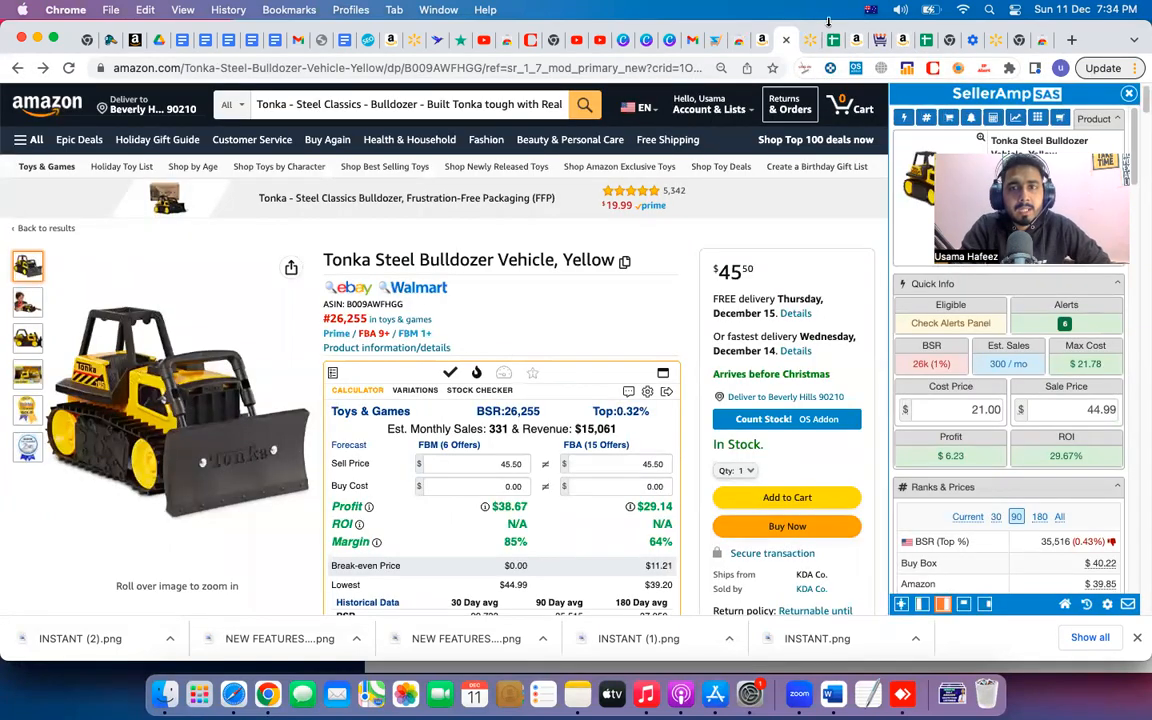
left_click(808, 40)
left_click(902, 42)
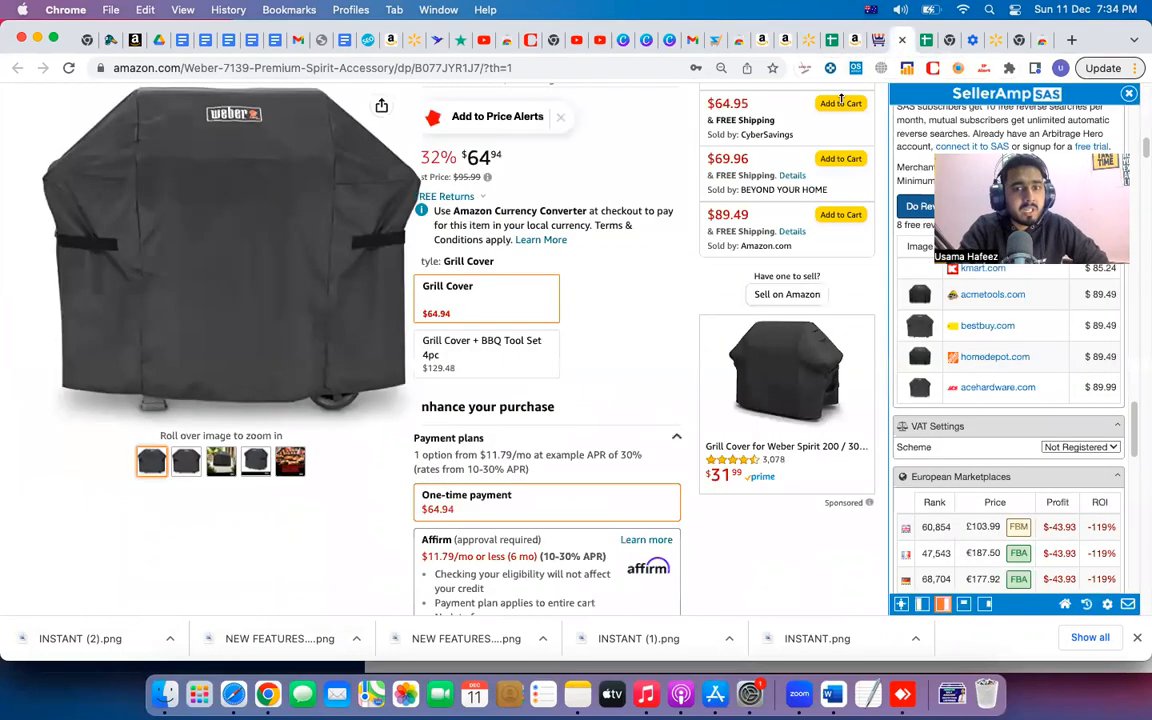
Check the IP alert marker on Dymatize Protein Powder in the Sports Nutrition Protein results and open that product in a new tab.
left_click(852, 40)
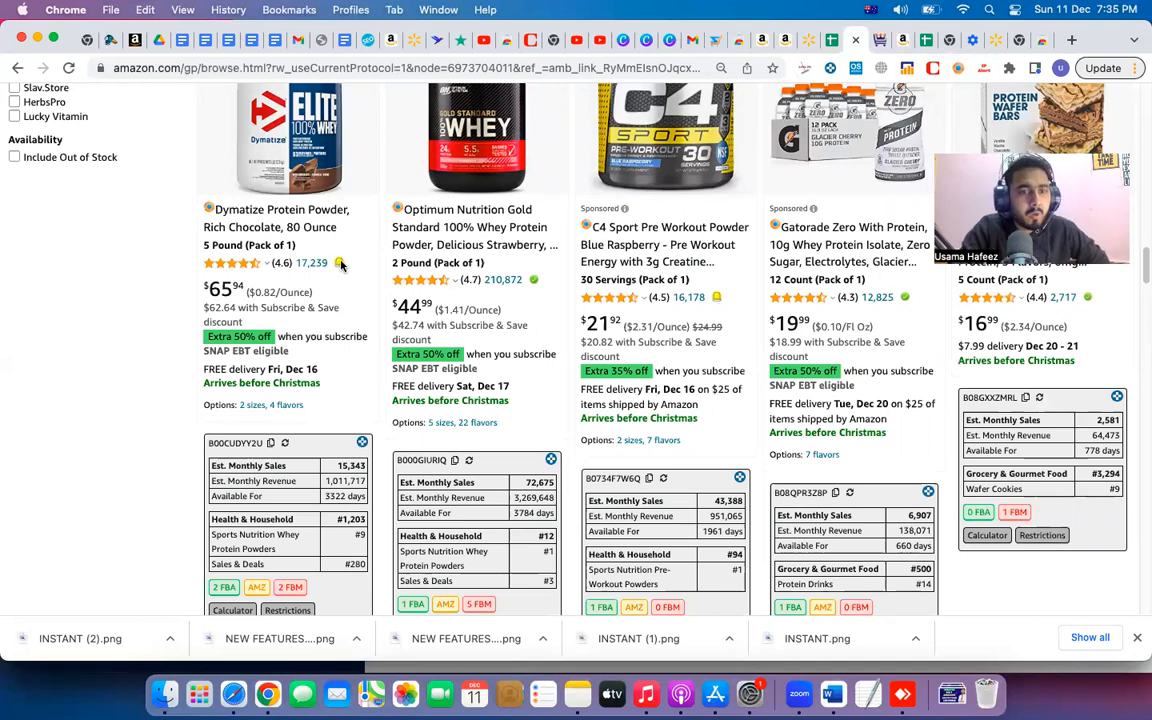
mouse_move(341, 263)
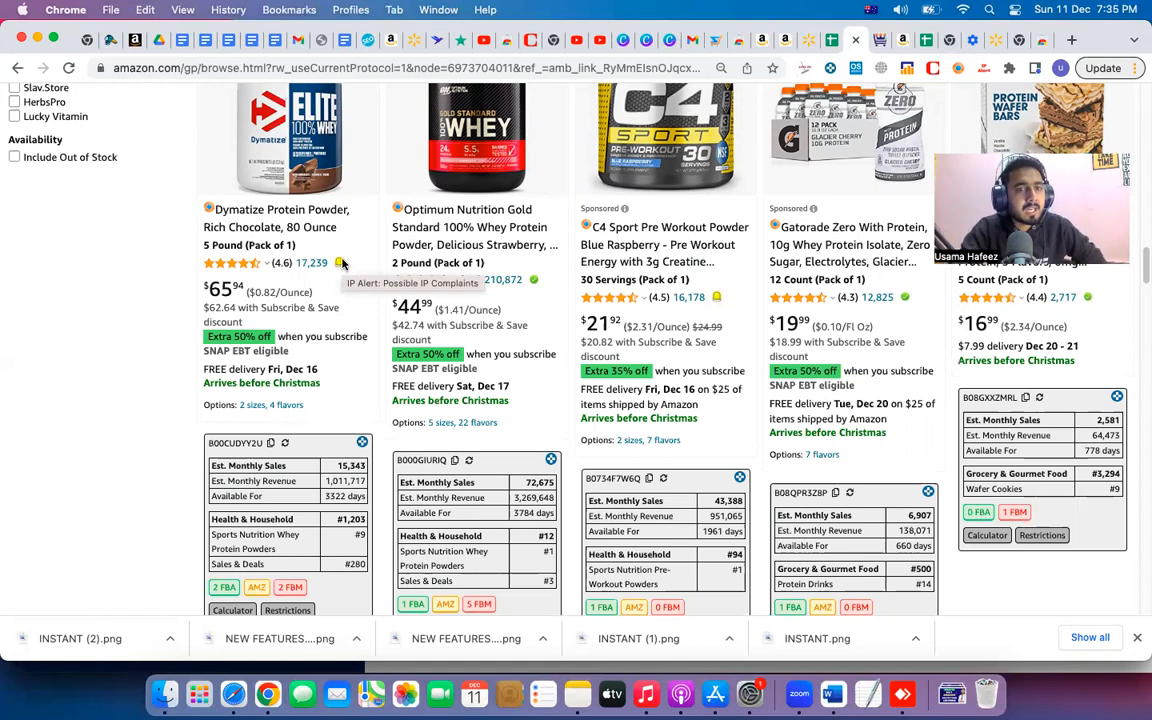
right_click(278, 224)
left_click(300, 229)
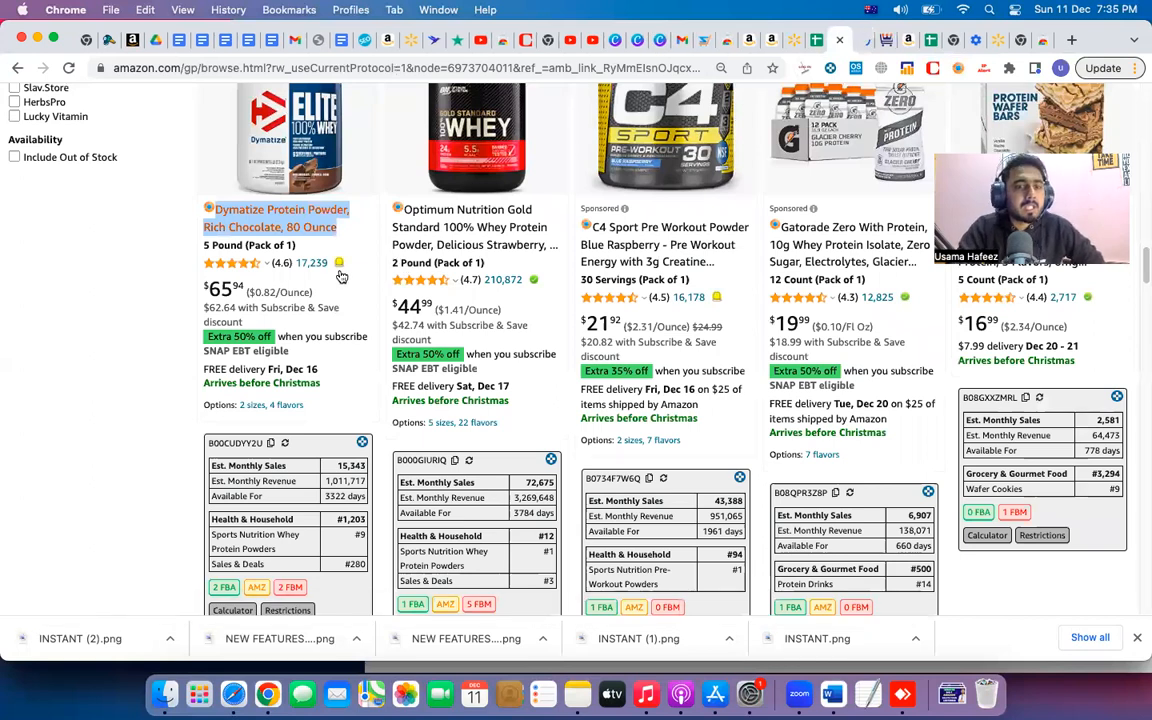
Examine the IP alert markers beside the ratings of the products further down the protein results.
scroll(341, 276, "down", 3)
scroll(341, 276, "down", 10)
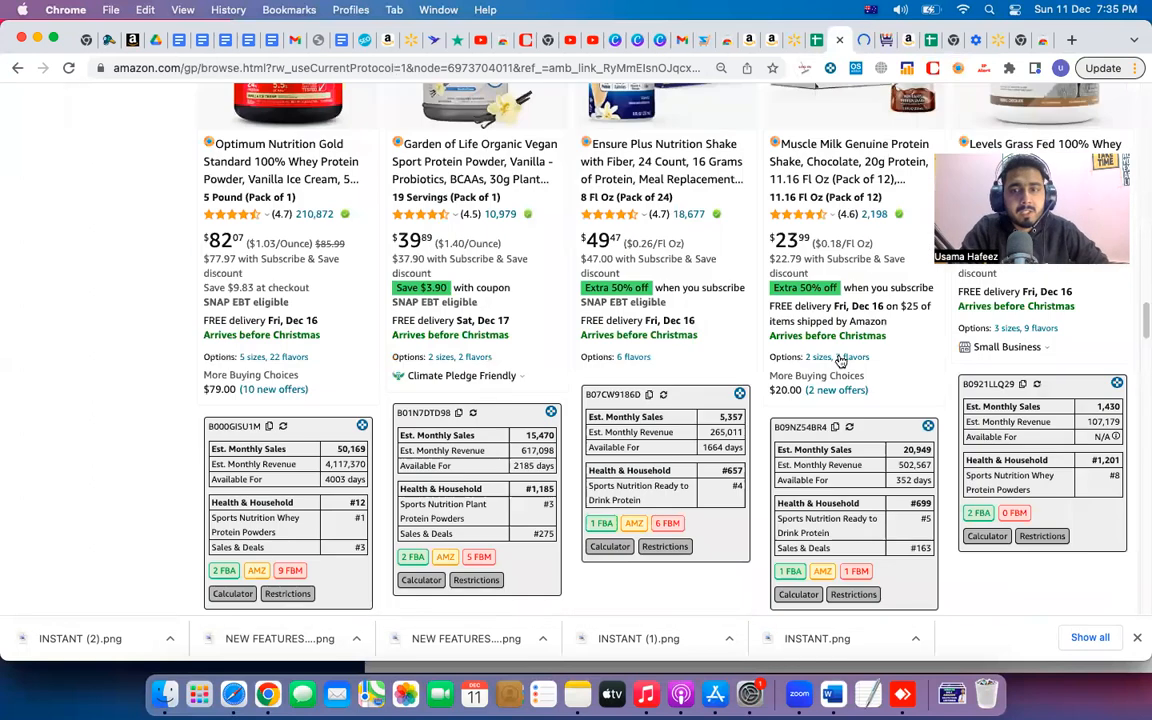
scroll(720, 358, "down", 3)
scroll(720, 358, "down", 3)
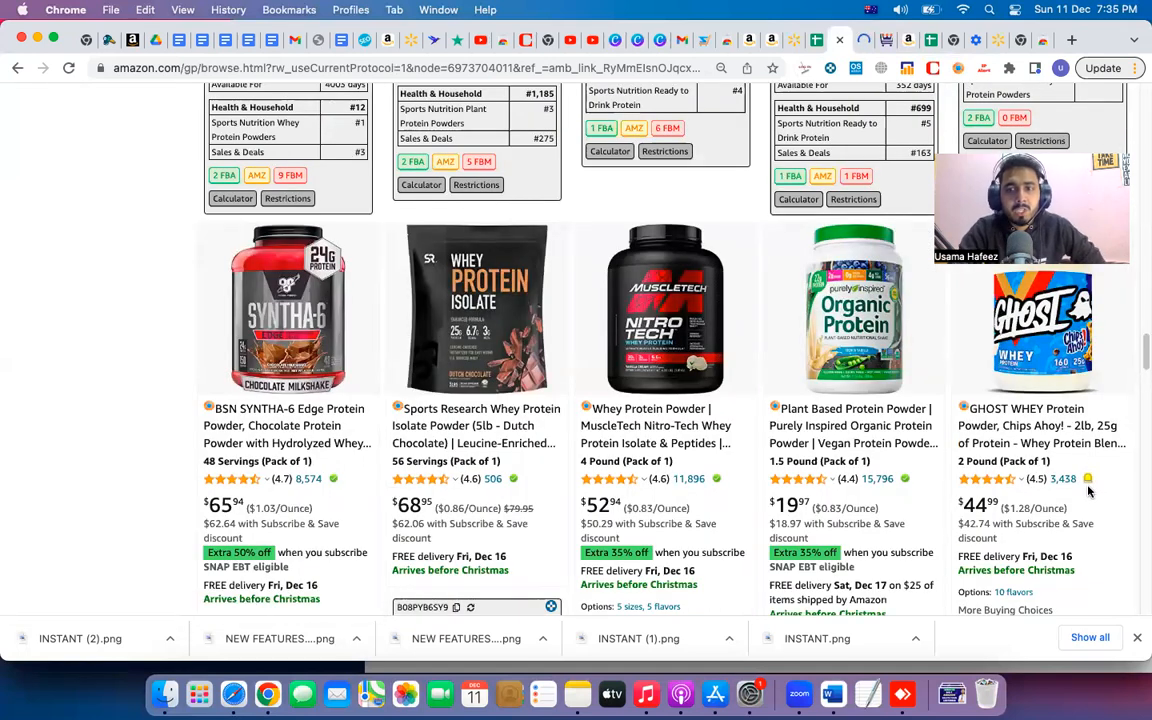
Switch to the Dymatize Protein Powder listing and dismiss its IP Alert popup.
left_click(862, 40)
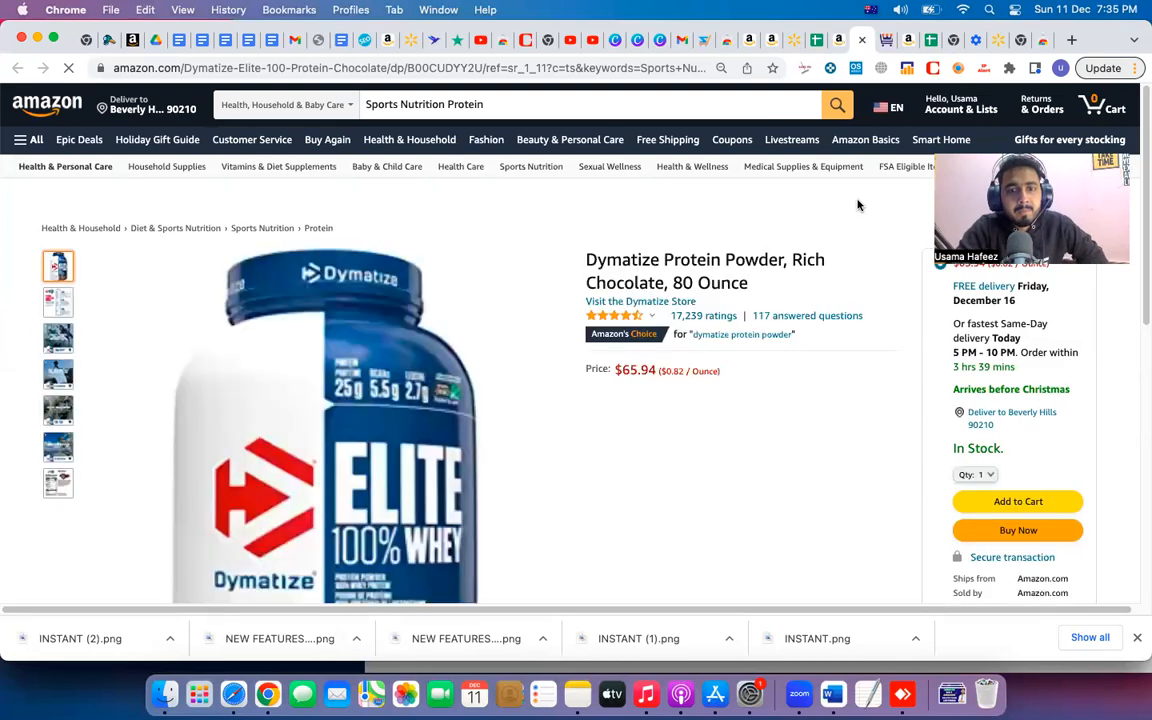
scroll(830, 225, "down", 2)
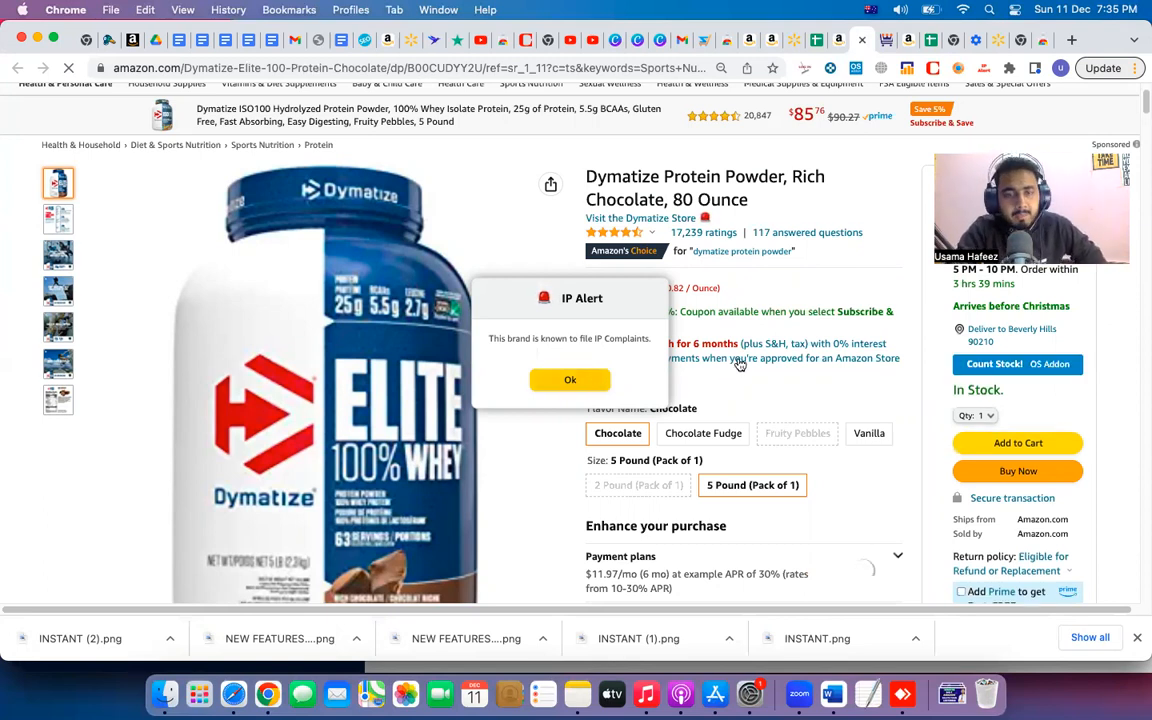
scroll(617, 368, "down", 5)
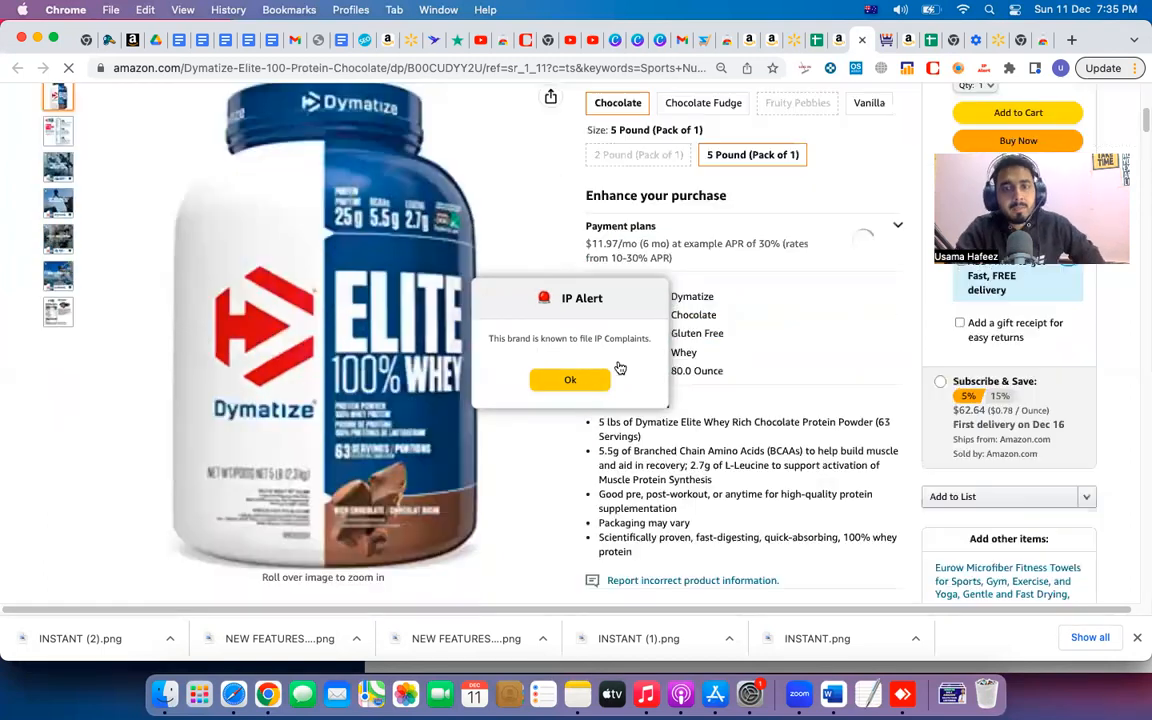
left_click(590, 381)
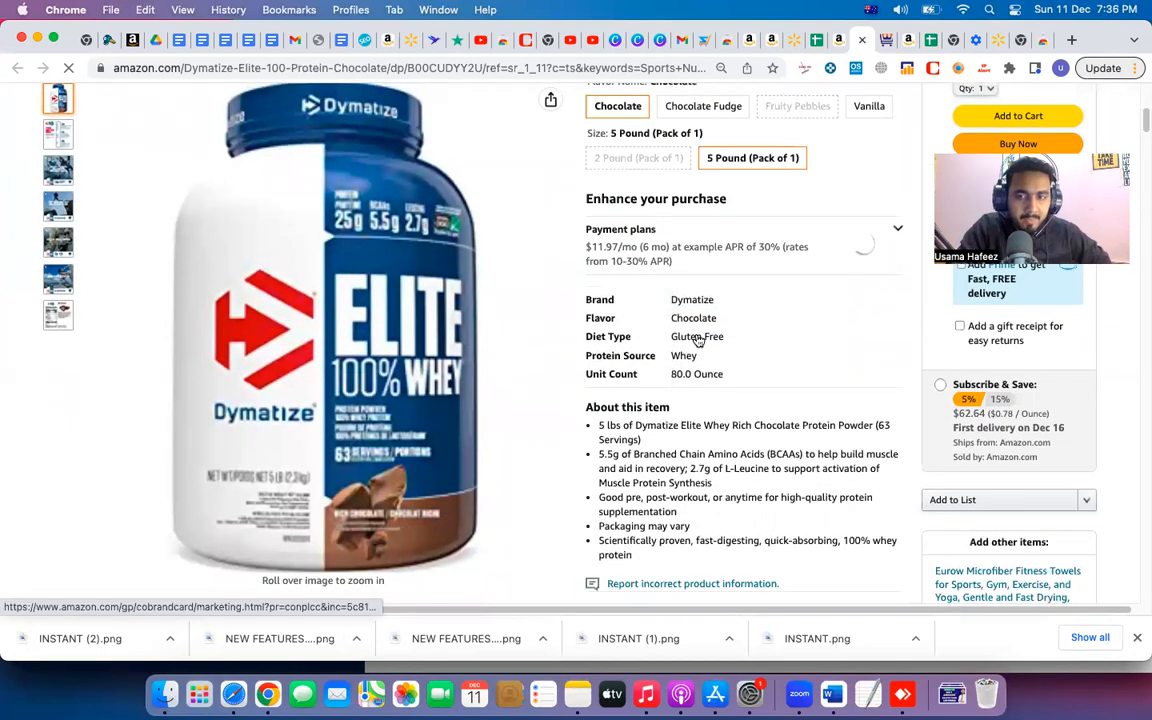
Review the alert mark beside the Dymatize store link and the AZInsight panel on the listing.
scroll(697, 336, "up", 4)
scroll(697, 336, "up", 2)
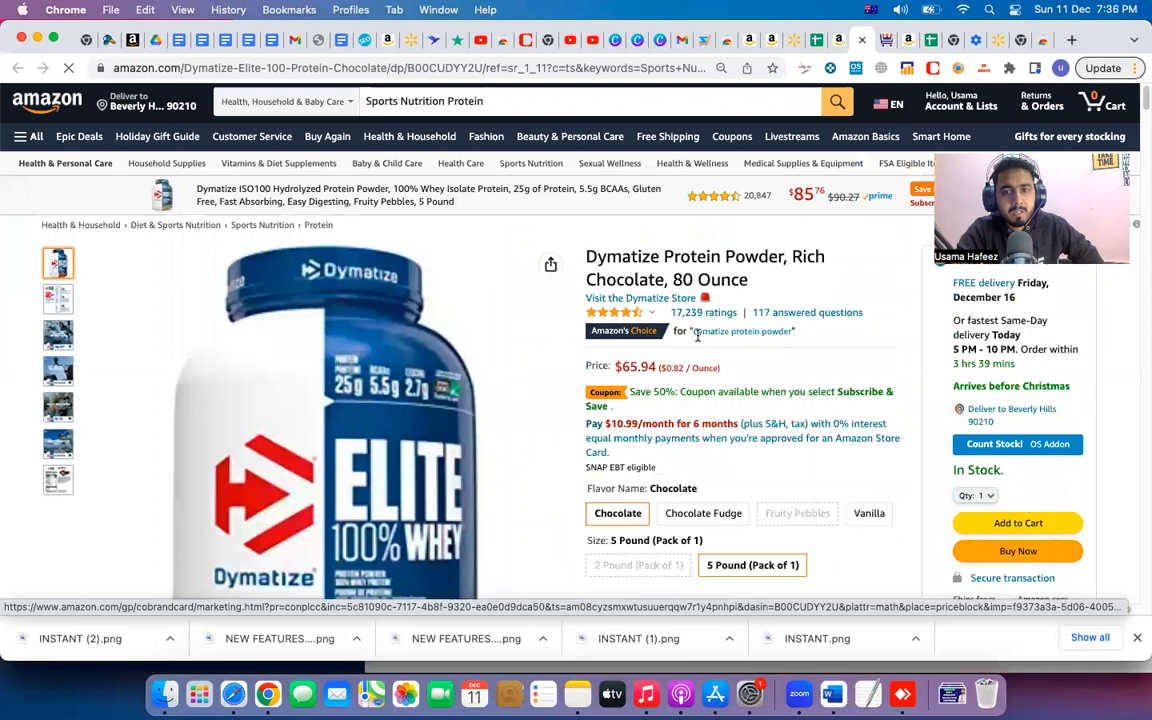
scroll(720, 340, "down", 10)
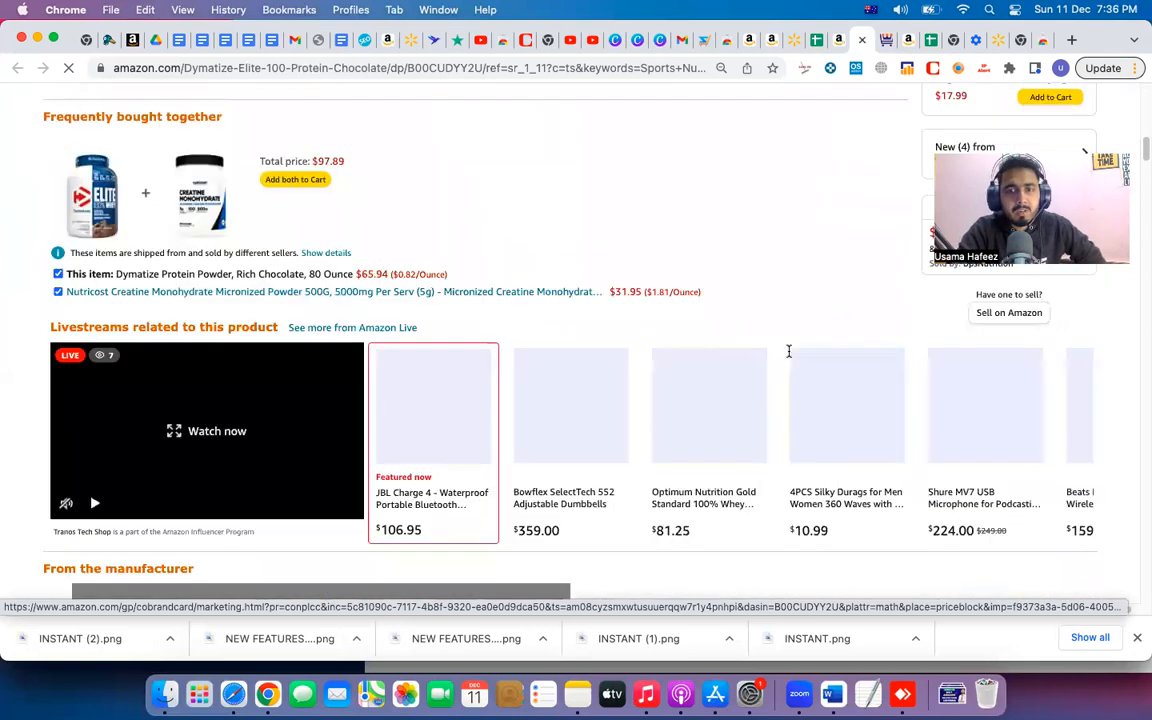
scroll(656, 249, "up", 10)
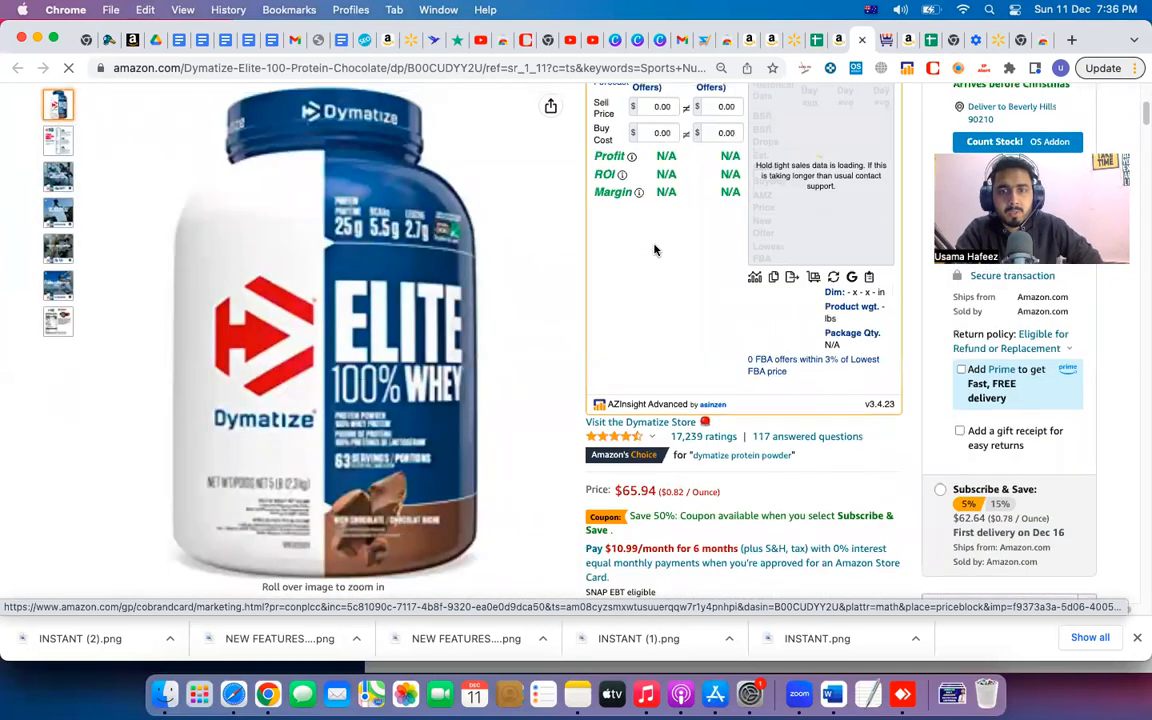
scroll(728, 267, "up", 3)
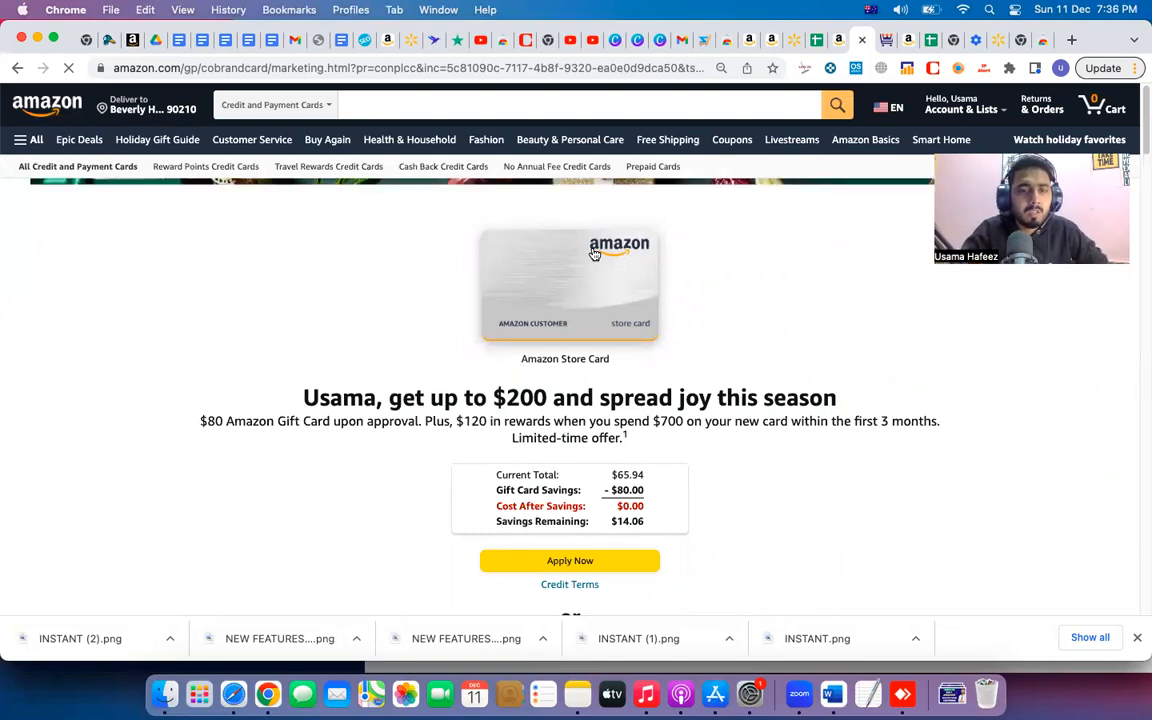
scroll(683, 488, "down", 1)
scroll(683, 488, "down", 5)
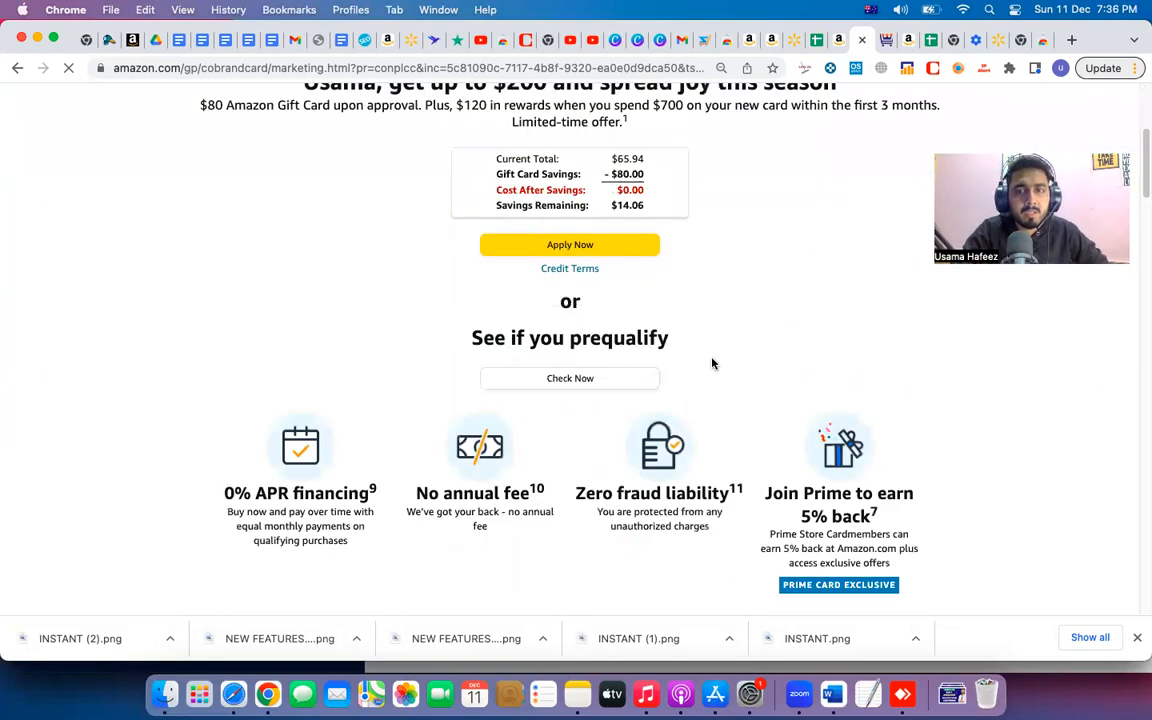
Return from the Amazon Store Card page to the Dymatize listing, dismiss its IP Alert popup and view the AZInsight panel.
scroll(712, 363, "up", 5)
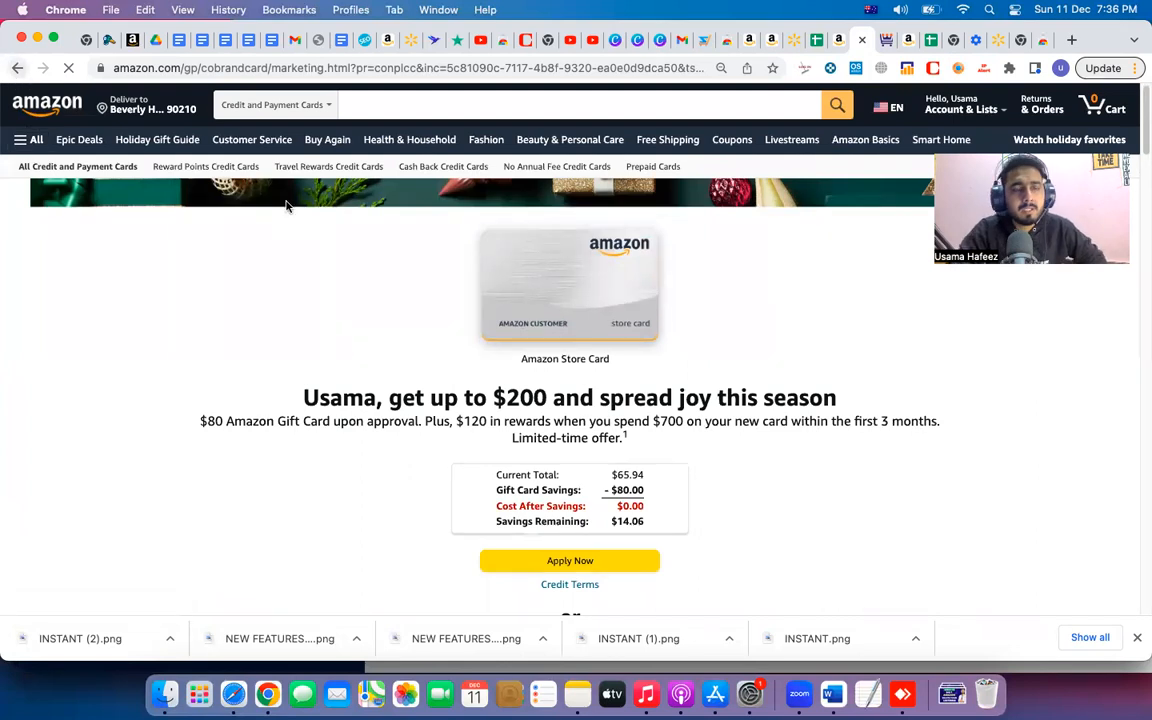
left_click(17, 68)
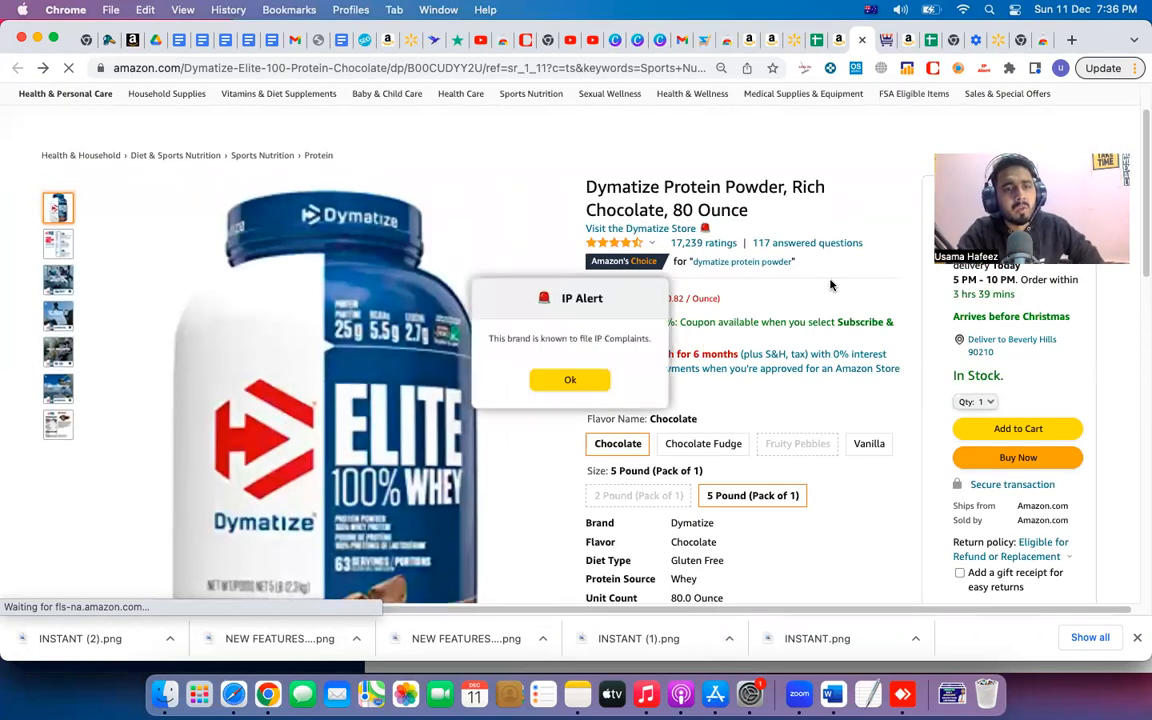
left_click(585, 380)
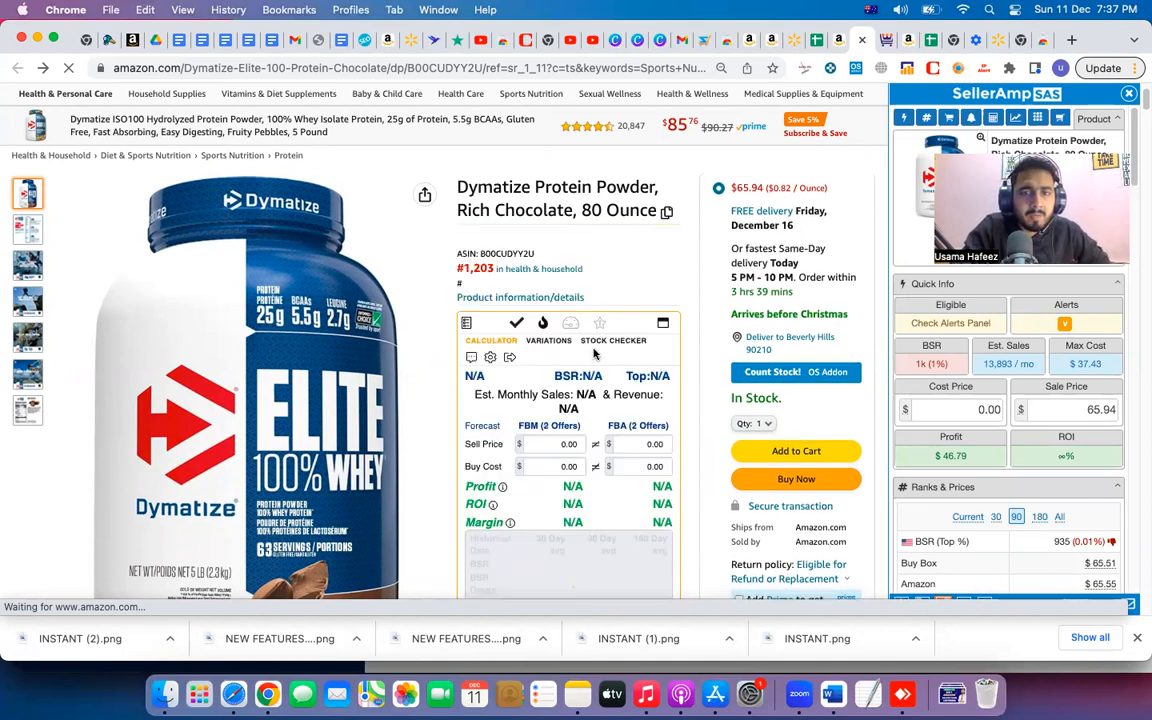
scroll(594, 353, "down", 3)
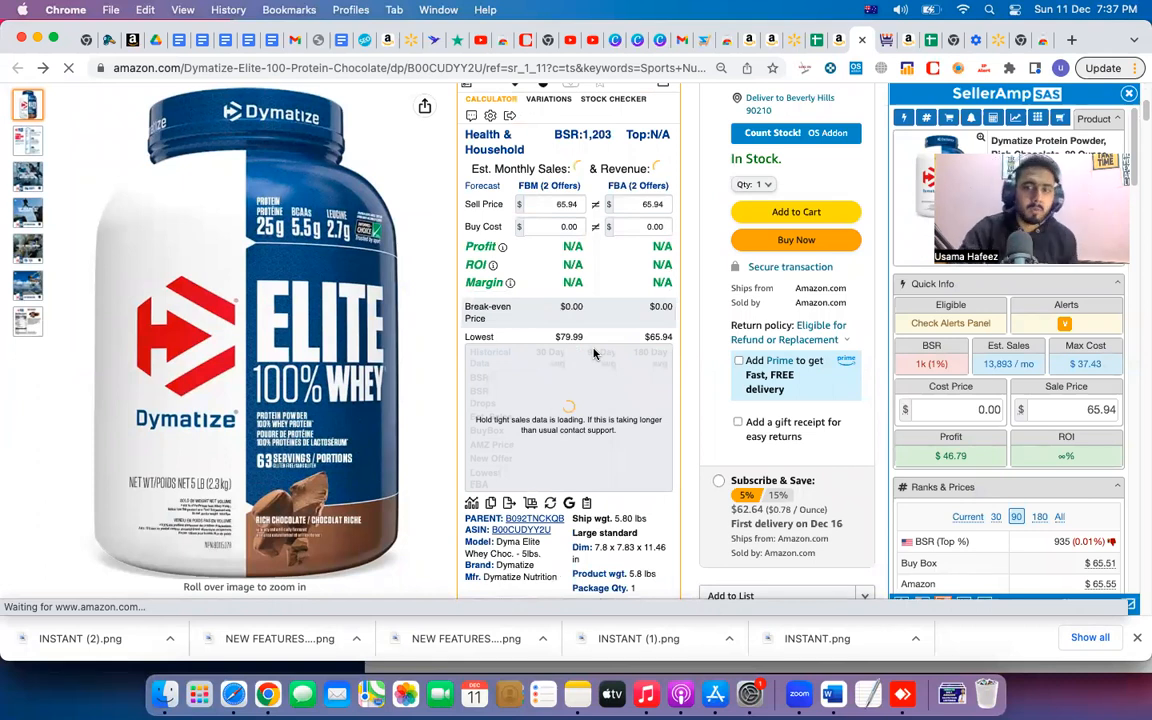
scroll(594, 353, "up", 1)
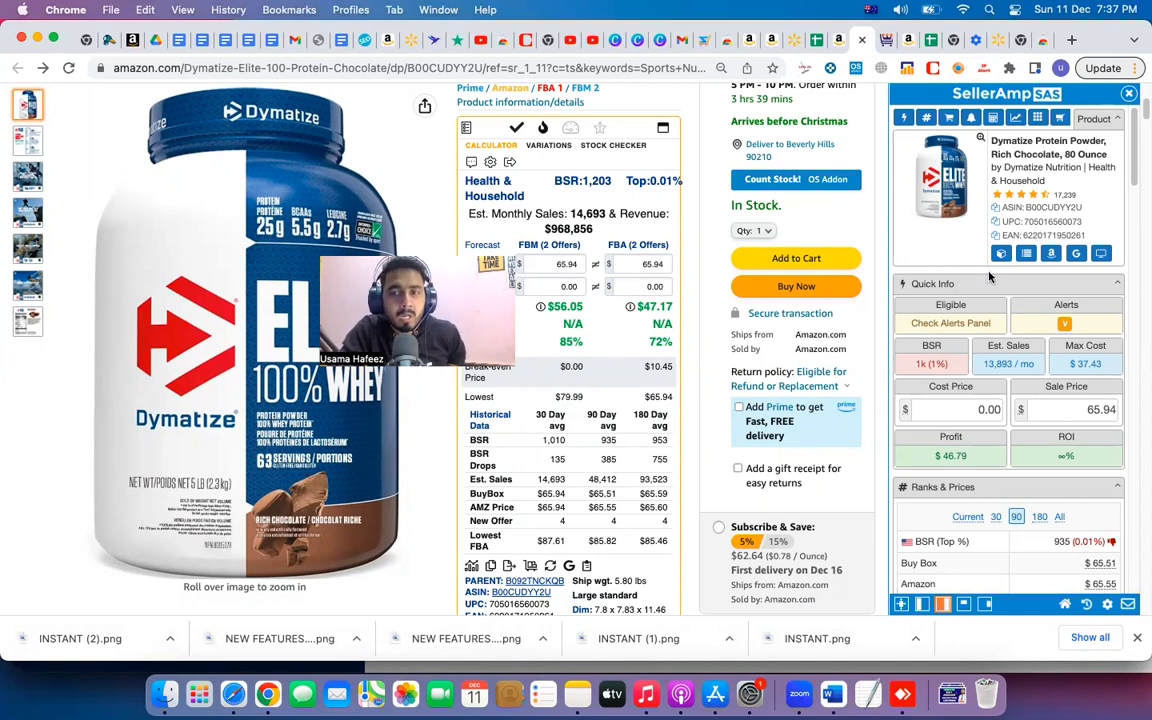
Look through the SellerAmp panel for the Dymatize listing, including its alerts, price charts and the Quick Info alert icon.
scroll(995, 290, "down", 5)
scroll(995, 290, "down", 5)
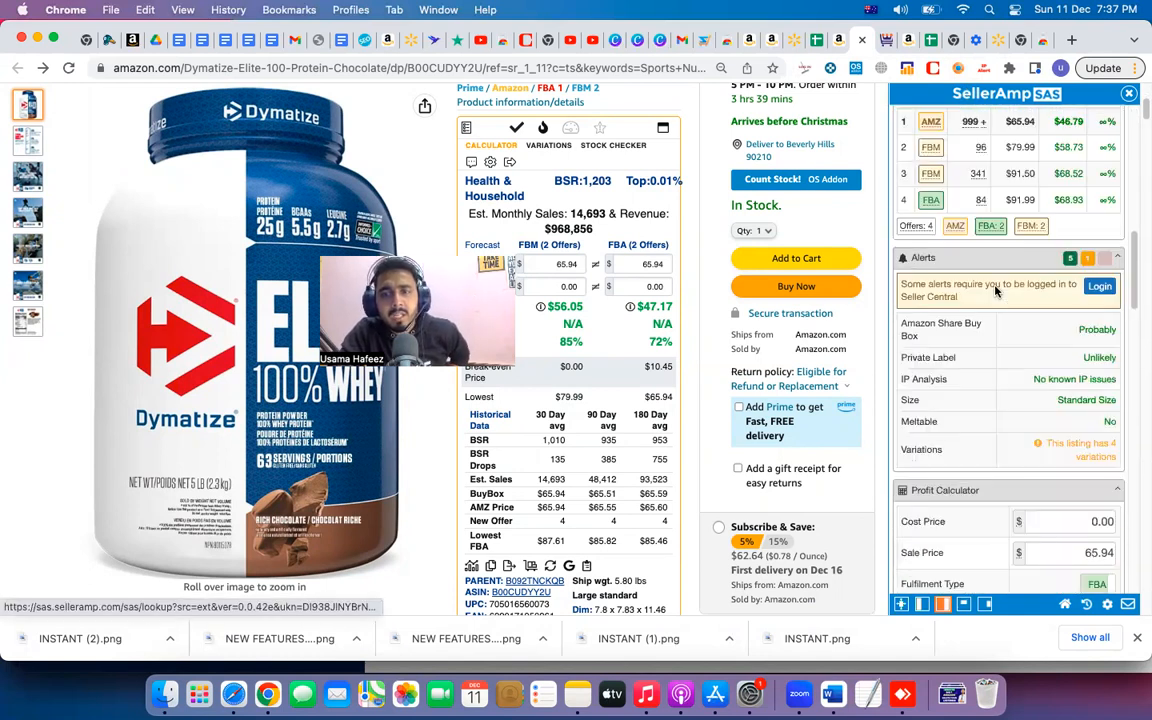
scroll(995, 290, "down", 10)
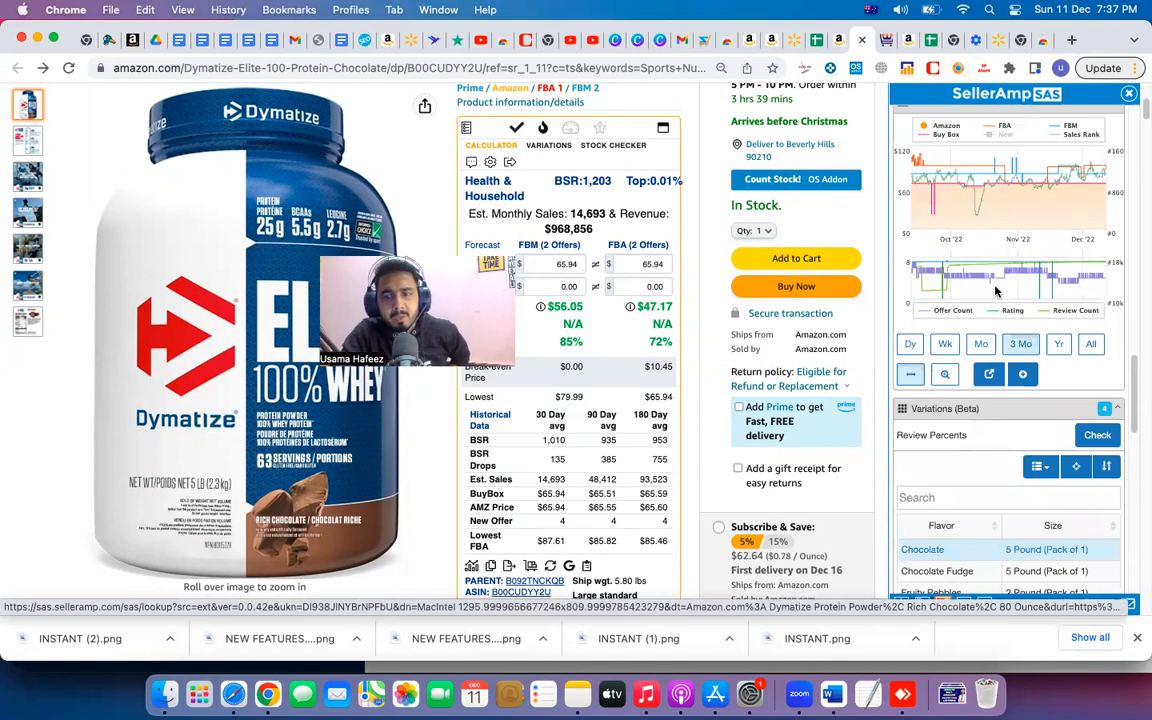
scroll(995, 290, "down", 10)
scroll(995, 290, "up", 15)
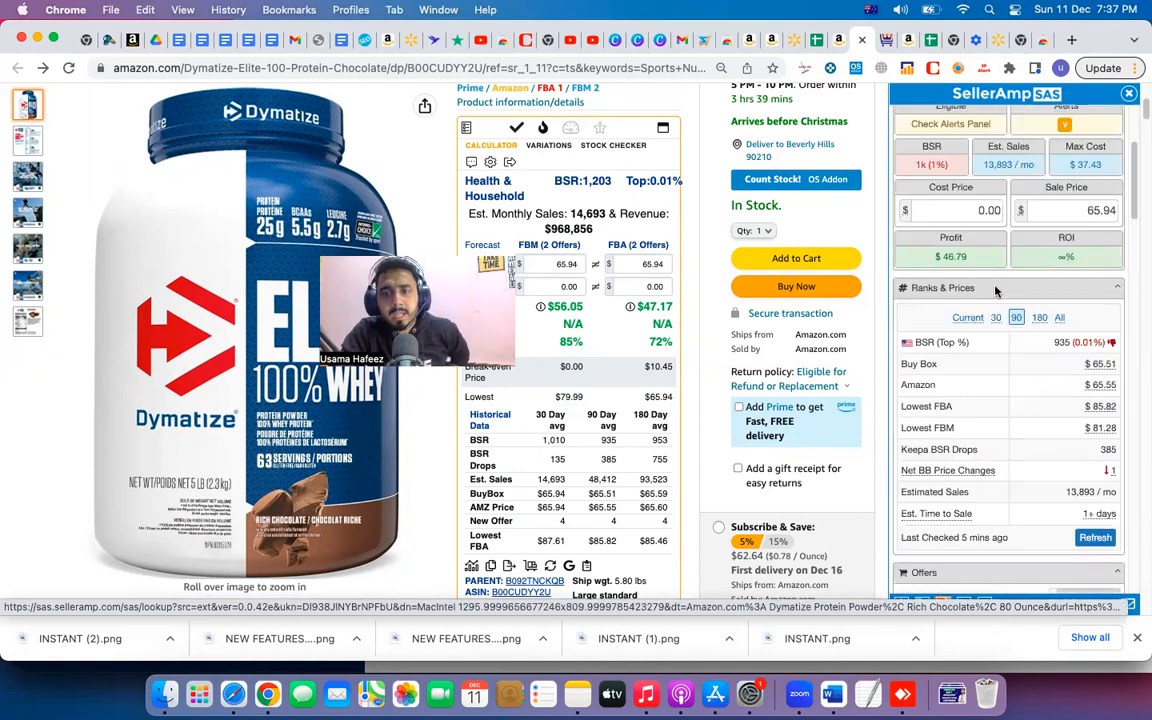
mouse_move(1066, 190)
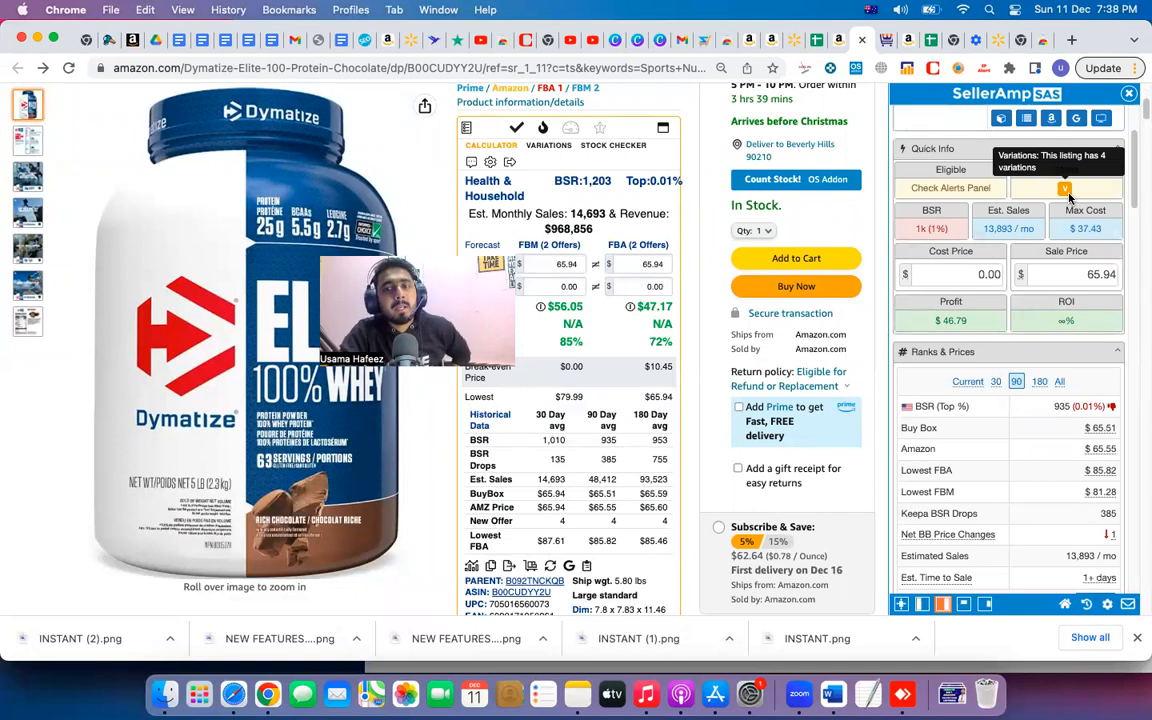
scroll(1068, 200, "up", 1)
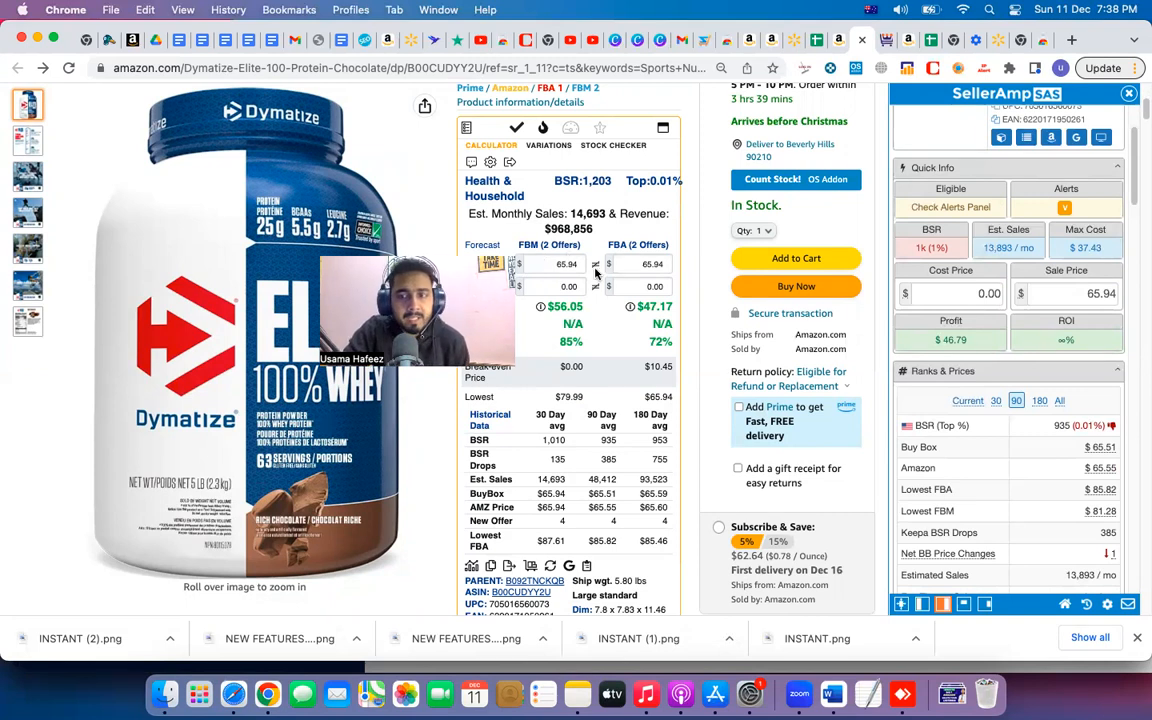
Review SellerAmp's seller offers, IP Analysis alert and profit calculator for the Dymatize protein powder.
scroll(965, 443, "down", 5)
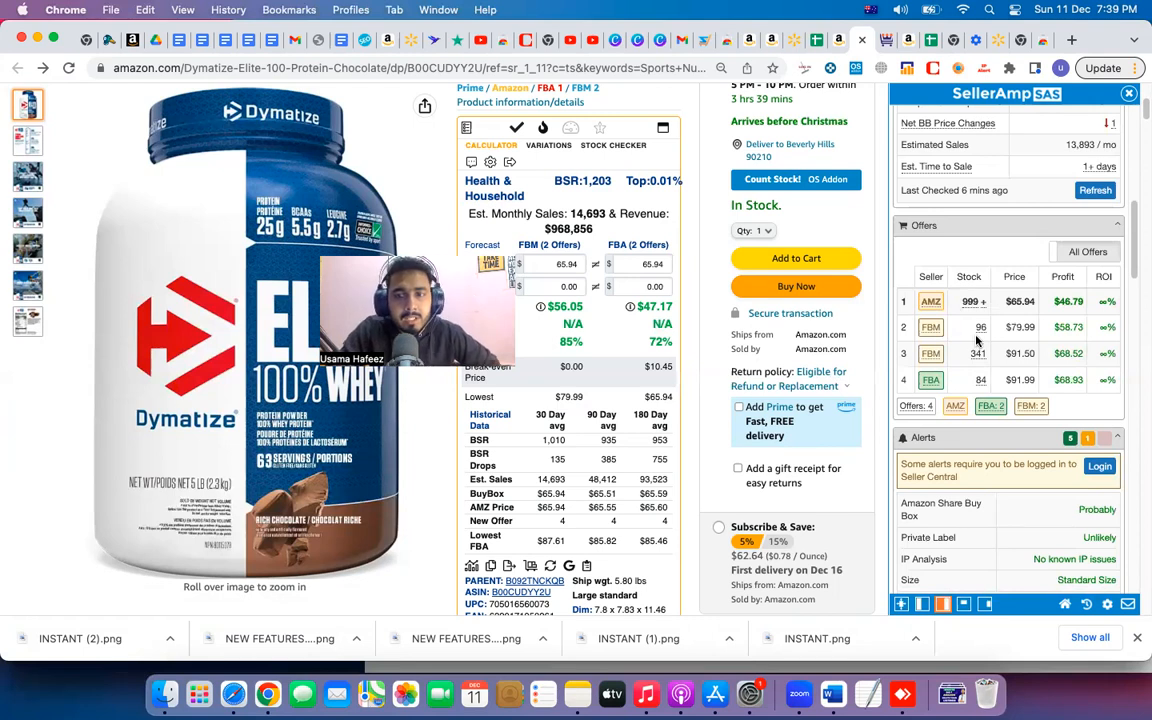
scroll(880, 481, "down", 10)
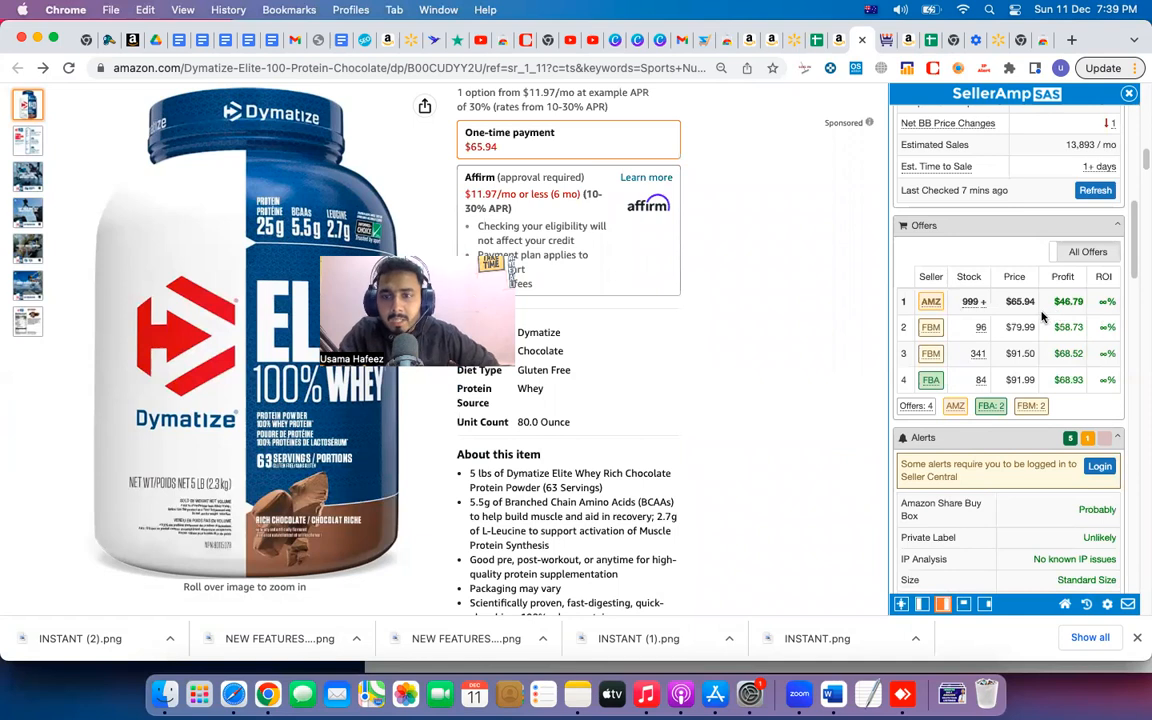
scroll(981, 465, "down", 2)
scroll(981, 465, "down", 3)
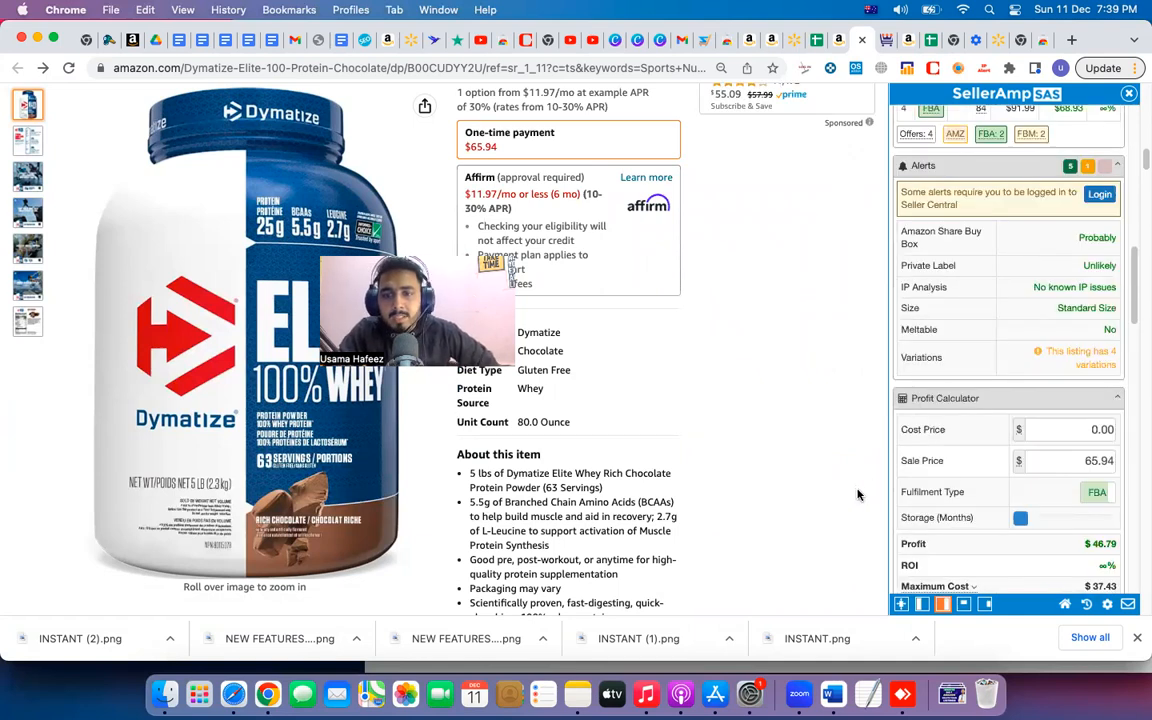
scroll(1133, 285, "down", 10)
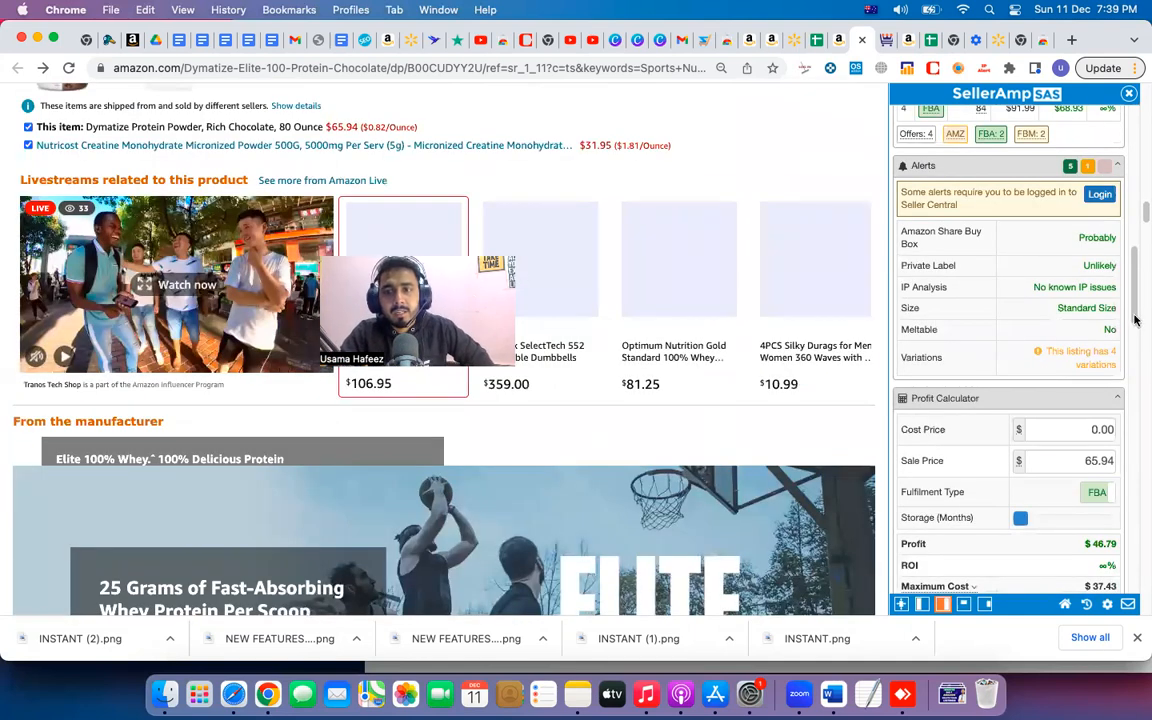
scroll(1135, 320, "down", 1)
scroll(1135, 320, "down", 2)
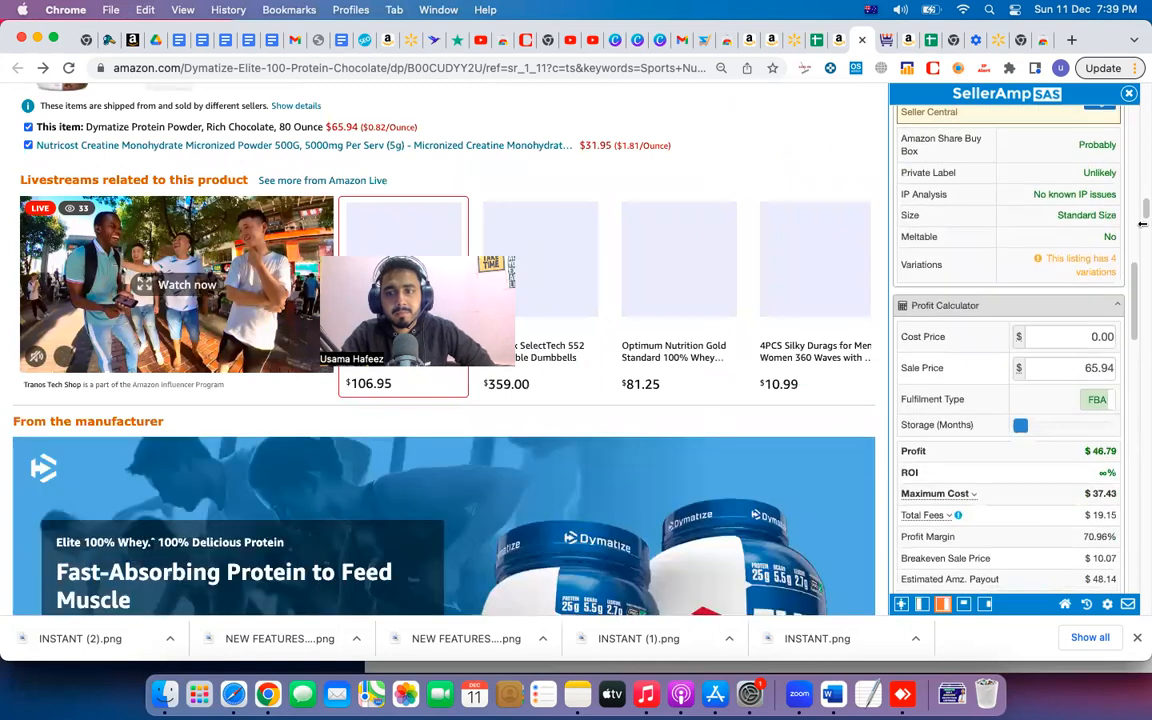
Go back up the Dymatize listing to the other sellers section and open the full list of new offers.
left_click_drag(1143, 217, 1143, 194)
scroll(1143, 194, "down", 2)
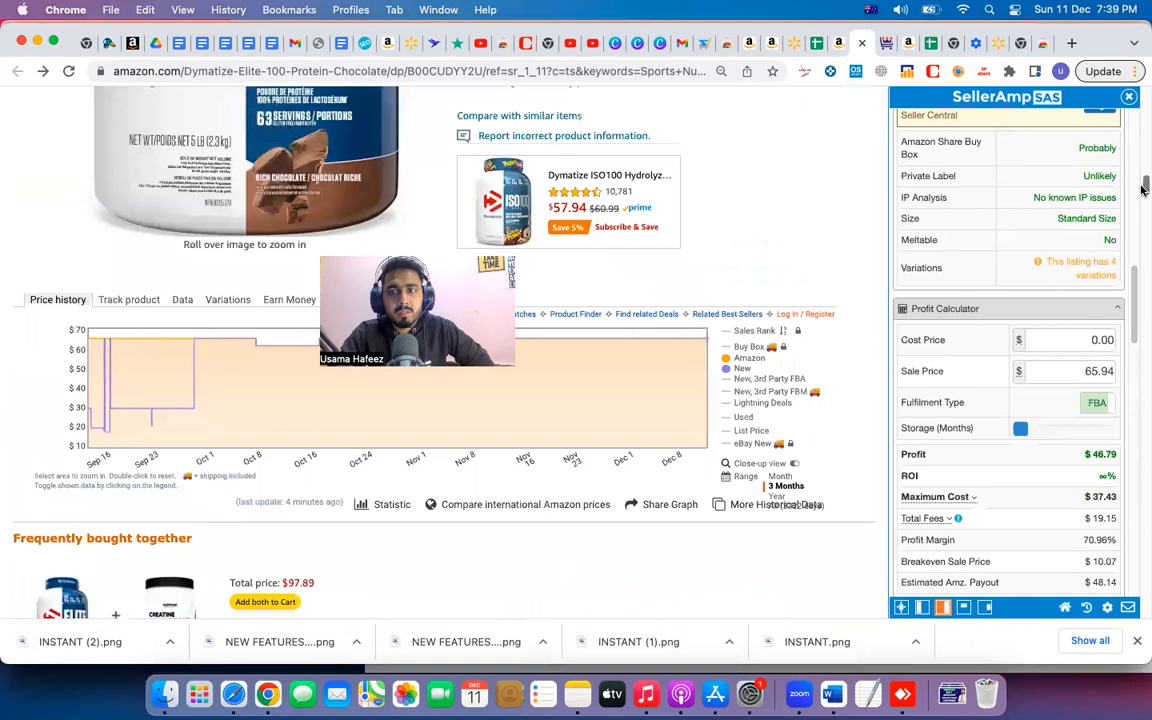
scroll(1123, 253, "up", 1)
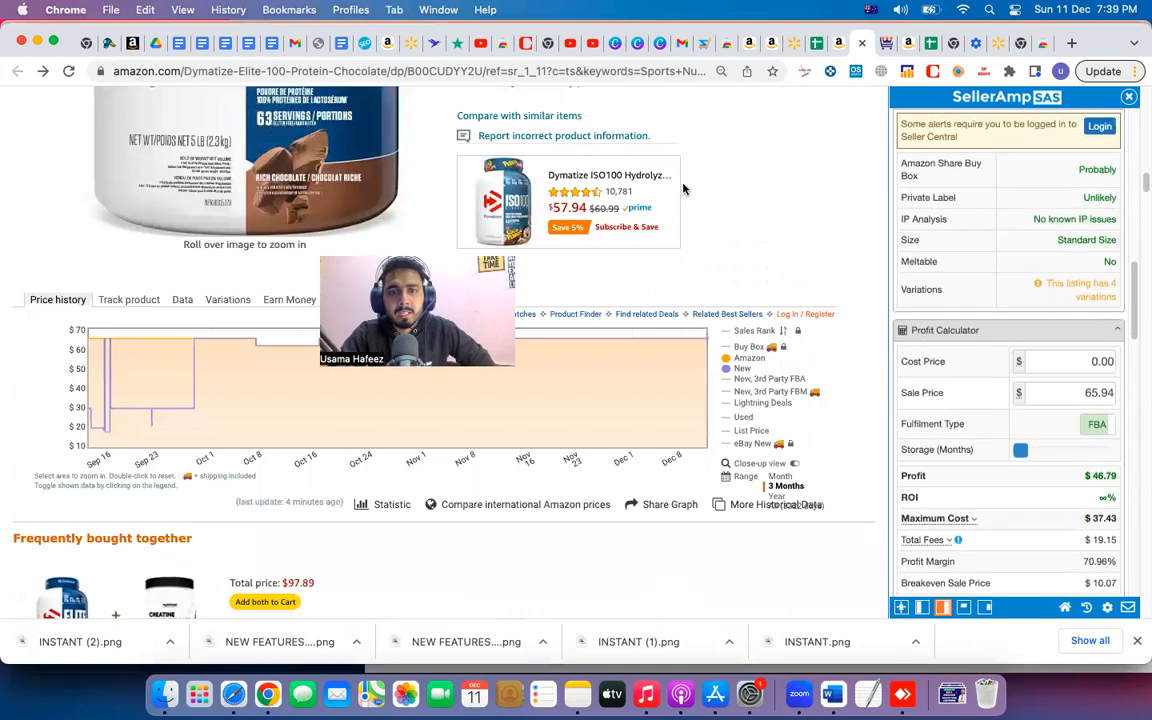
scroll(761, 231, "up", 10)
scroll(761, 231, "up", 8)
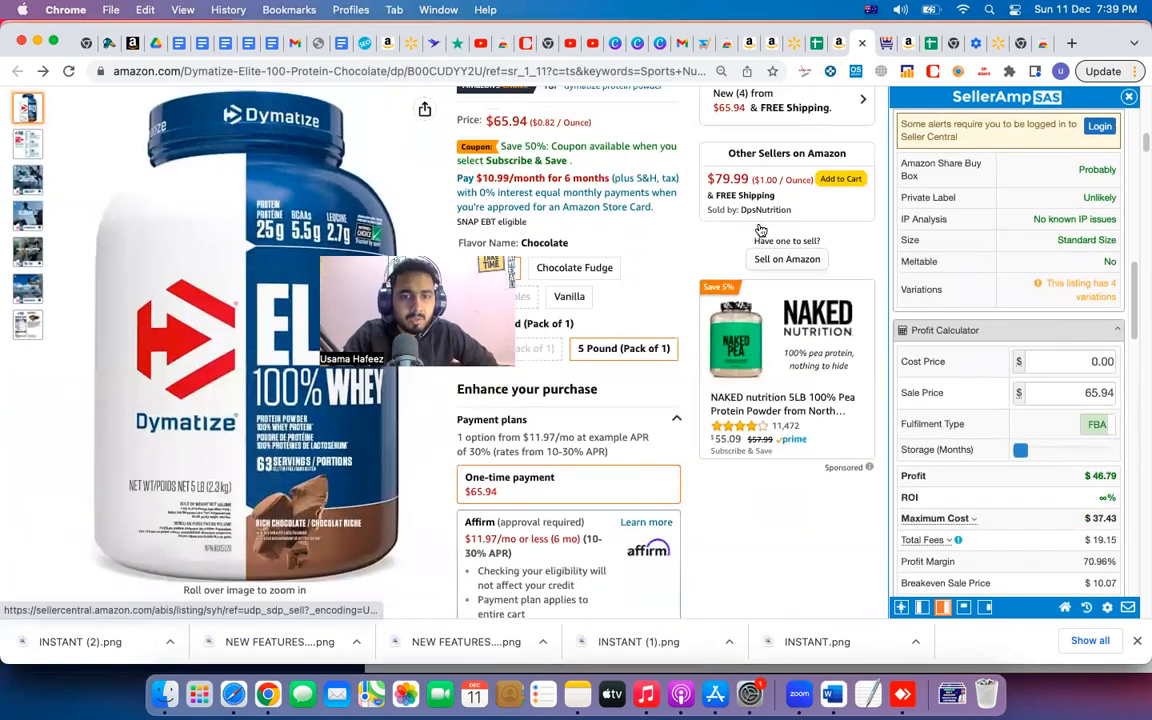
scroll(790, 320, "down", 1)
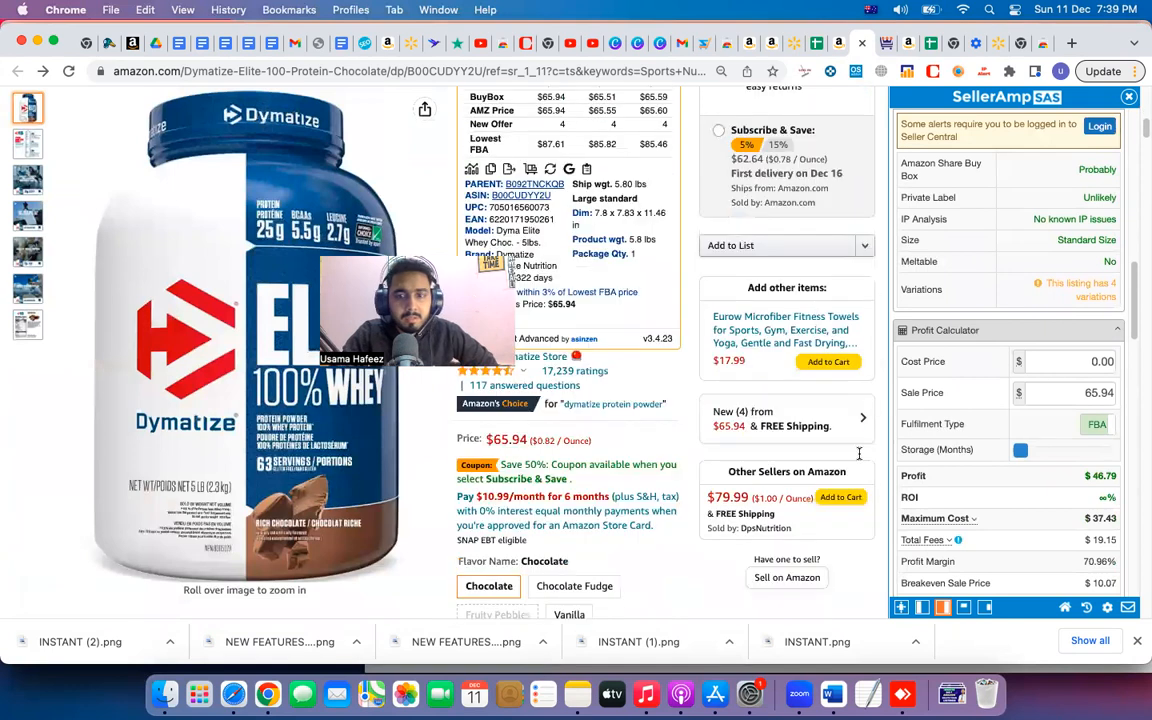
scroll(828, 432, "up", 5)
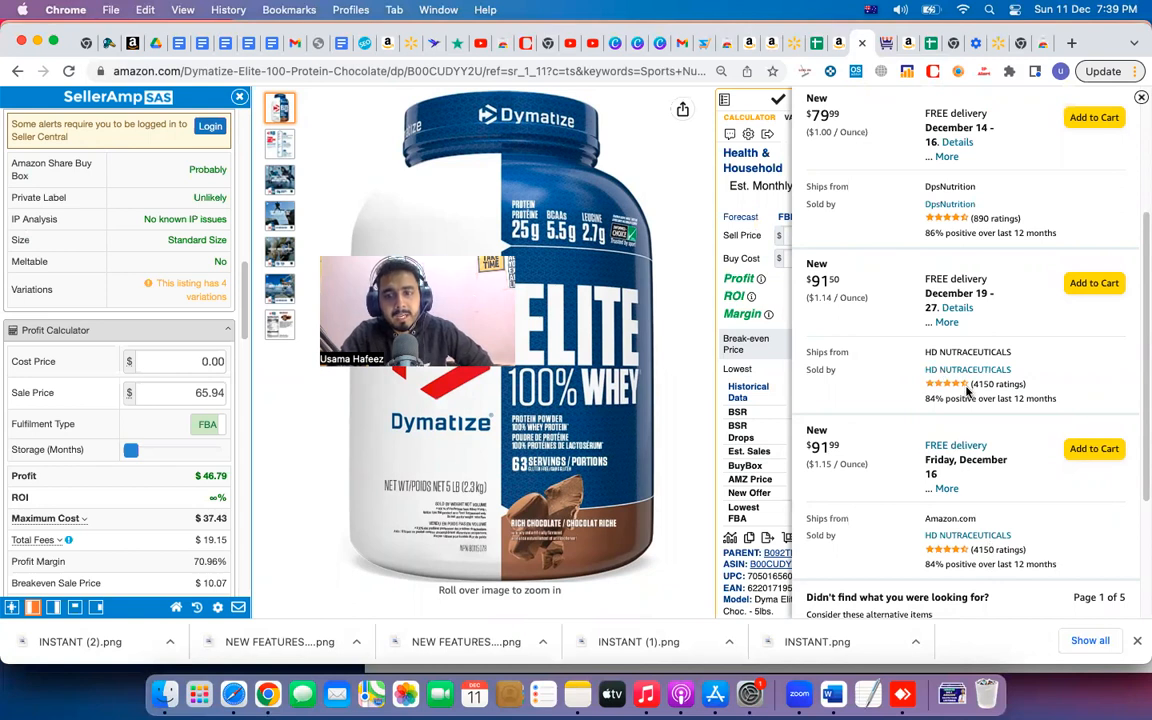
Compare the sellers, prices and shipping sources in the Dymatize offers list, and close the list.
scroll(967, 391, "up", 3)
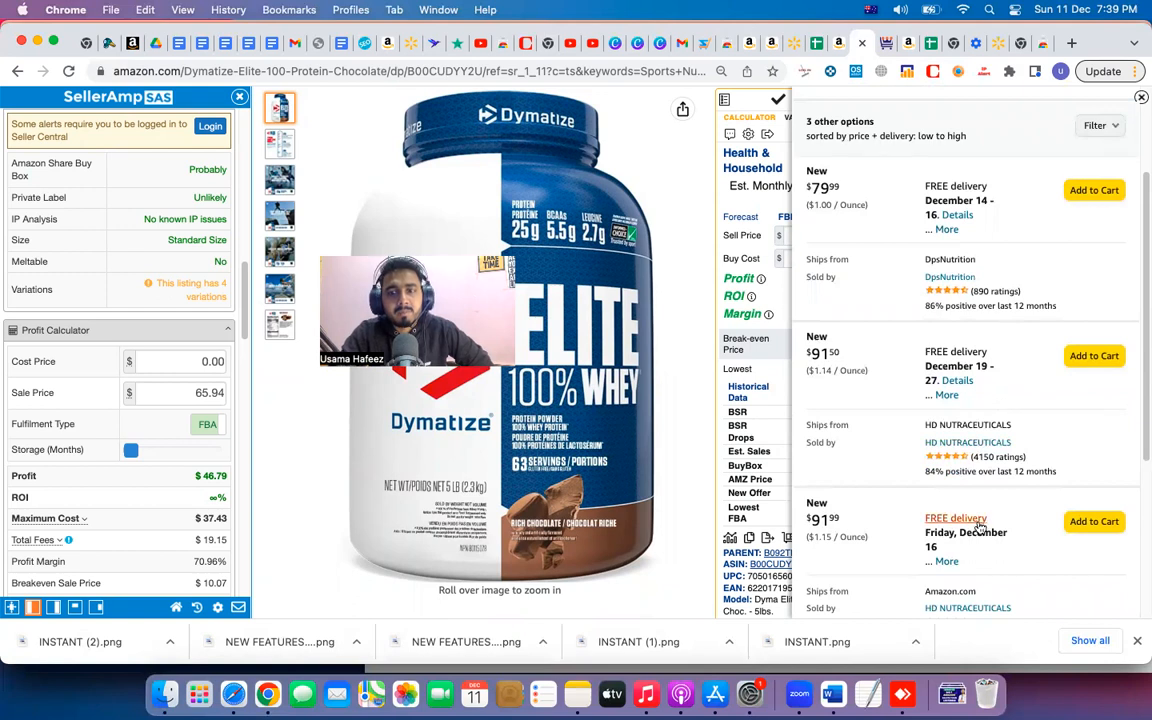
scroll(975, 520, "down", 1)
scroll(980, 527, "down", 3)
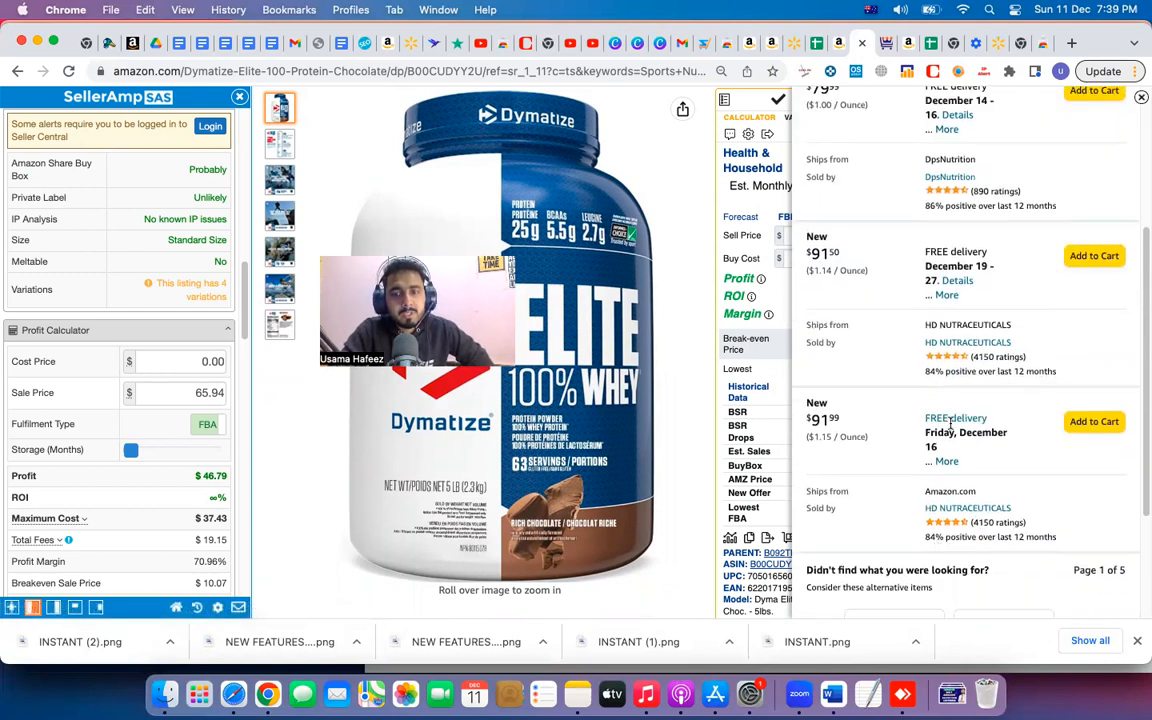
scroll(935, 383, "down", 5)
scroll(935, 385, "up", 10)
scroll(935, 385, "up", 2)
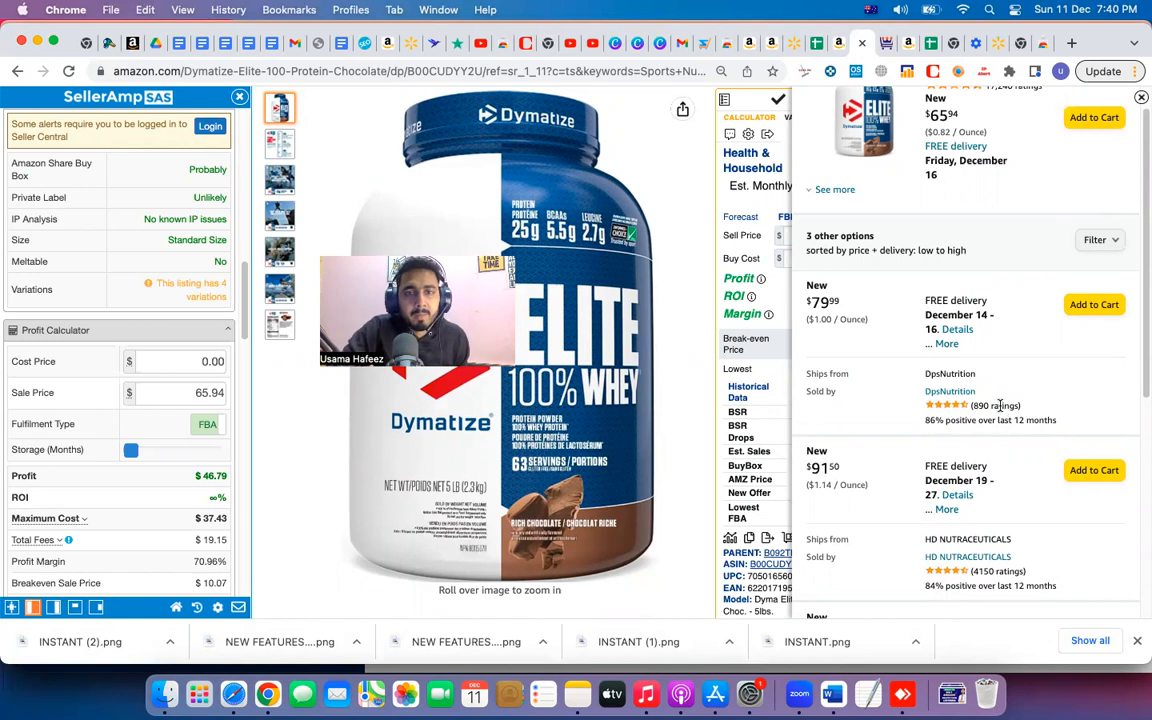
scroll(995, 410, "up", 2)
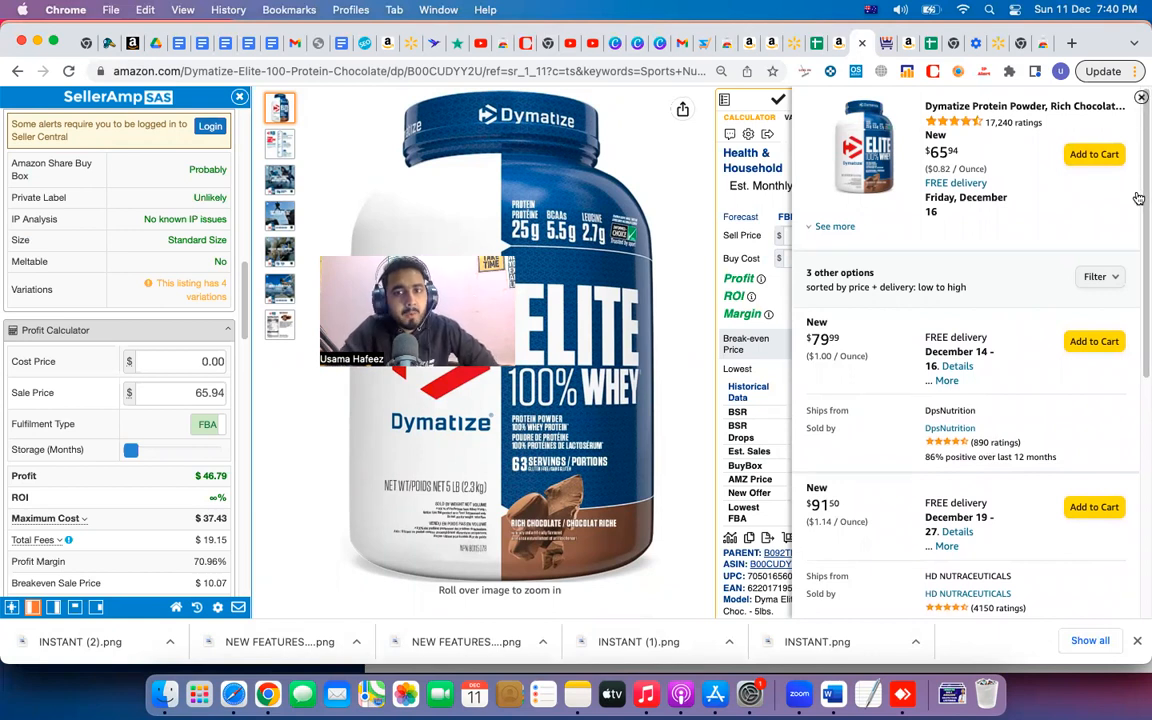
left_click(1140, 101)
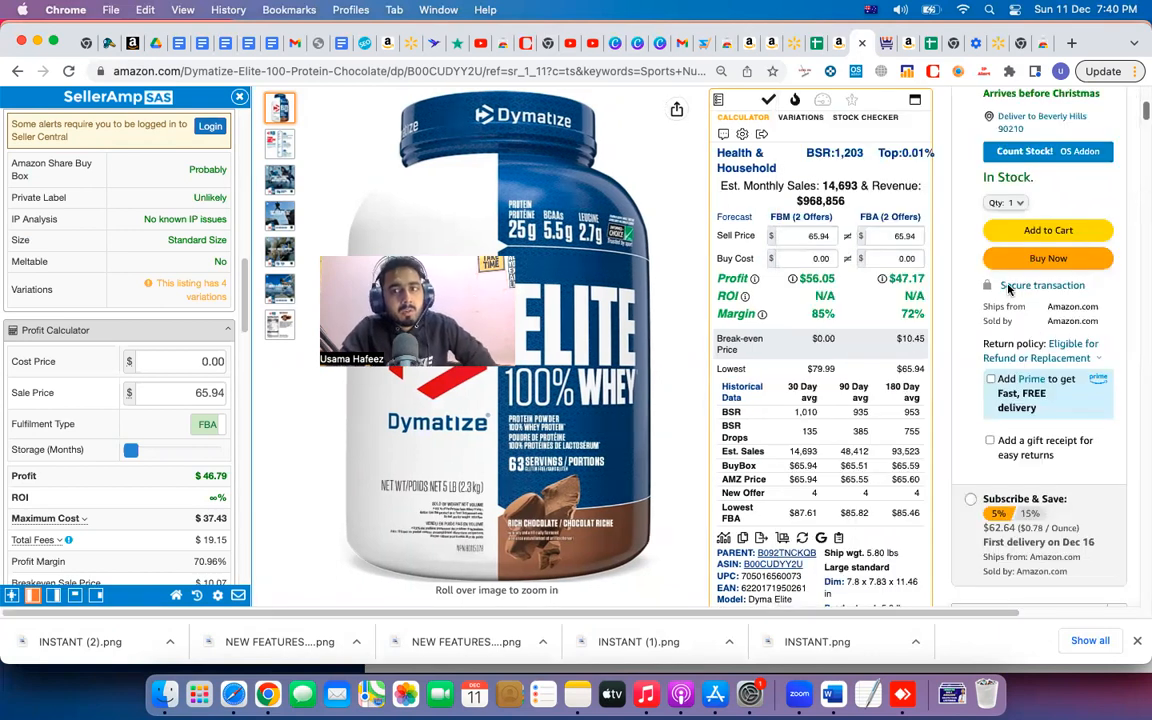
Check the AZInsight historical data and brand details, and the alert mark beside the Dymatize store link.
scroll(825, 358, "up", 1)
scroll(825, 358, "up", 3)
scroll(825, 358, "down", 8)
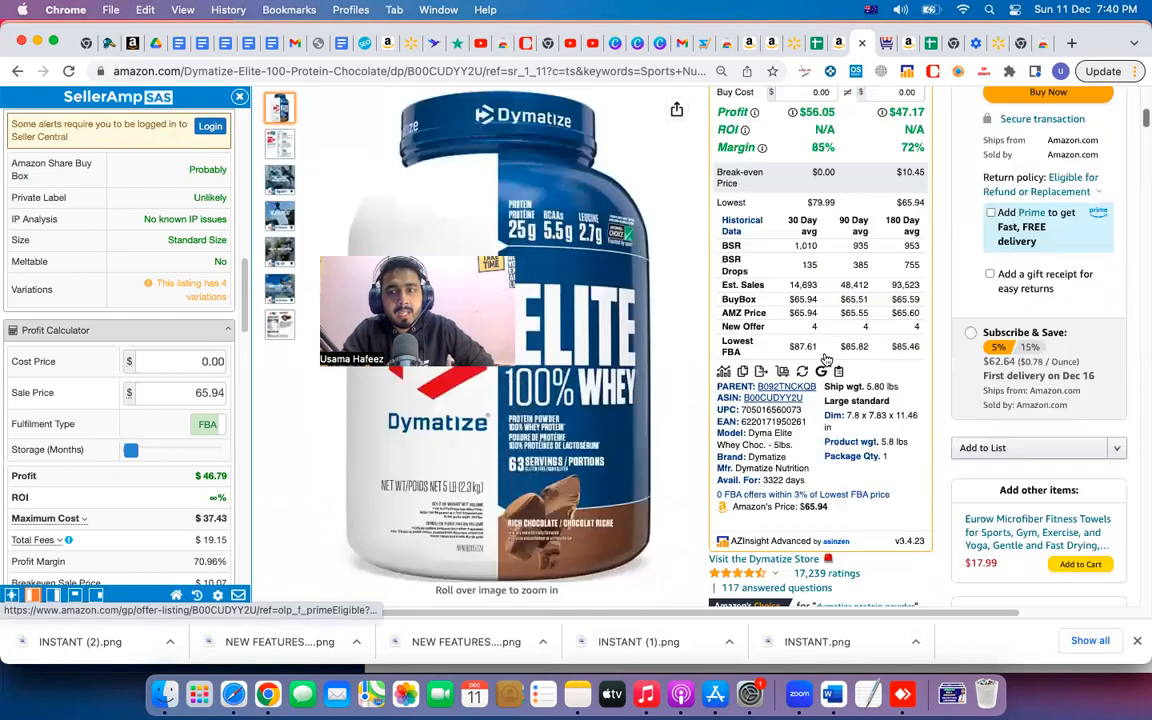
Switch to the Tonka Steel Bulldozer listing and check the IP alert marker beside the Tonka store link.
left_click(770, 43)
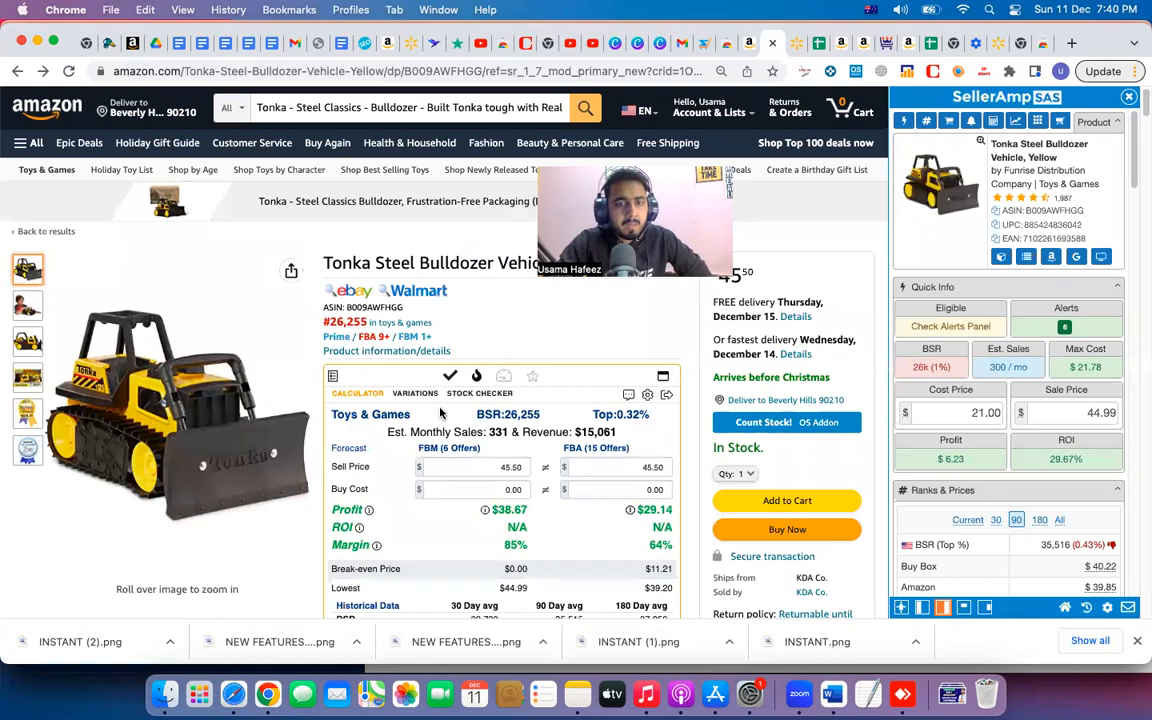
scroll(440, 400, "down", 5)
scroll(440, 412, "down", 2)
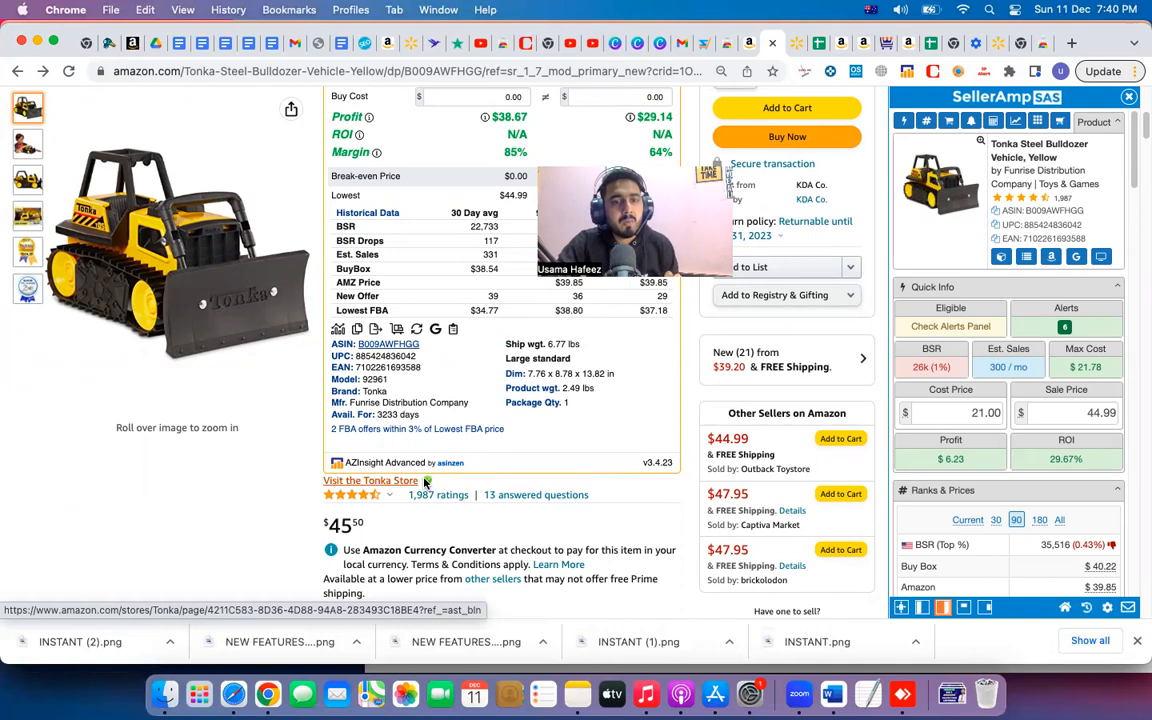
scroll(425, 481, "up", 5)
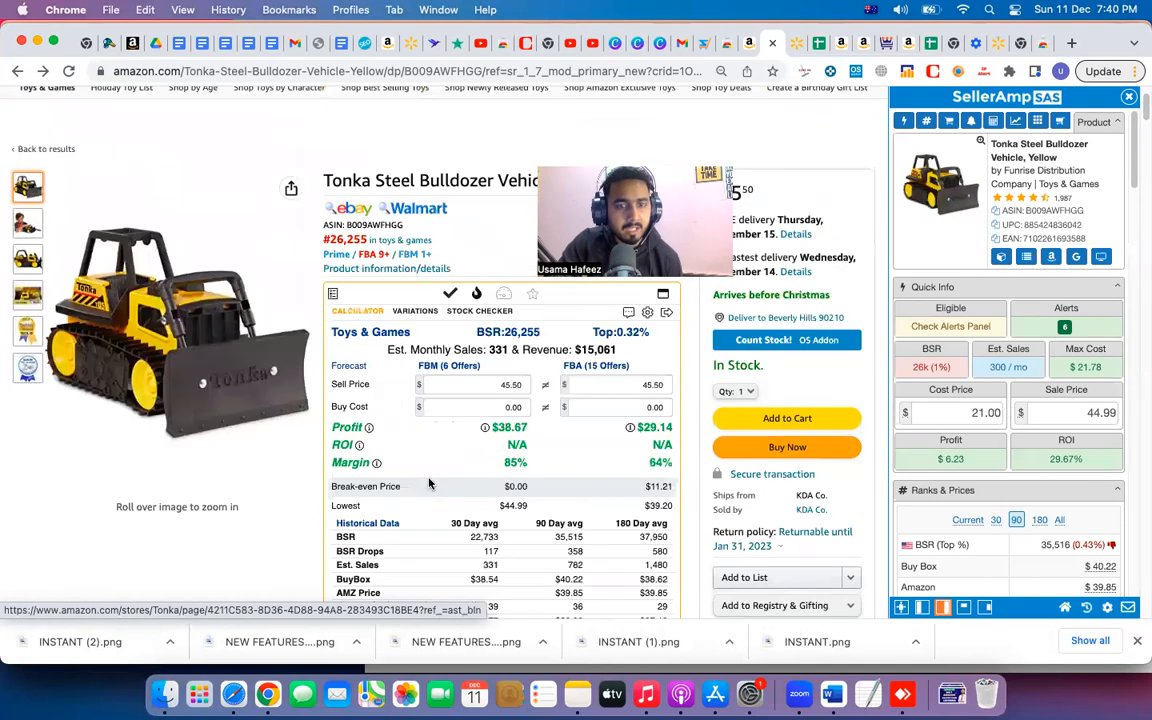
Open the IP Alert extension's popup to view its brand report and mobile app options, and close it.
mouse_move(505, 300)
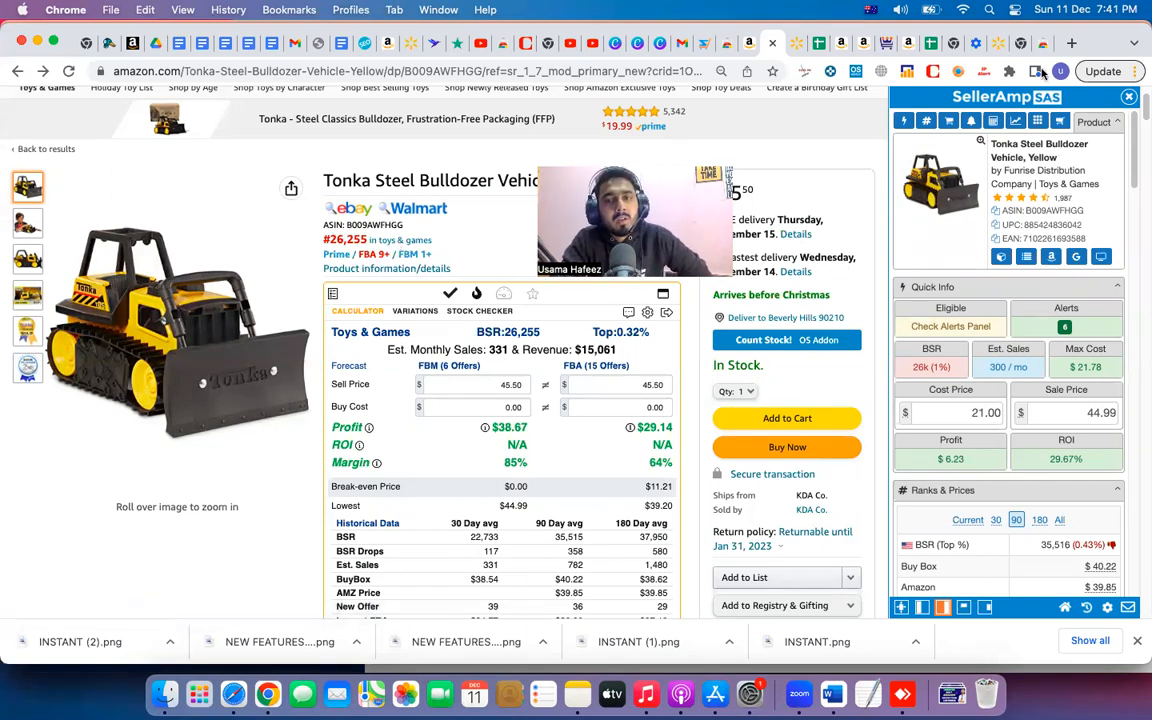
left_click(985, 74)
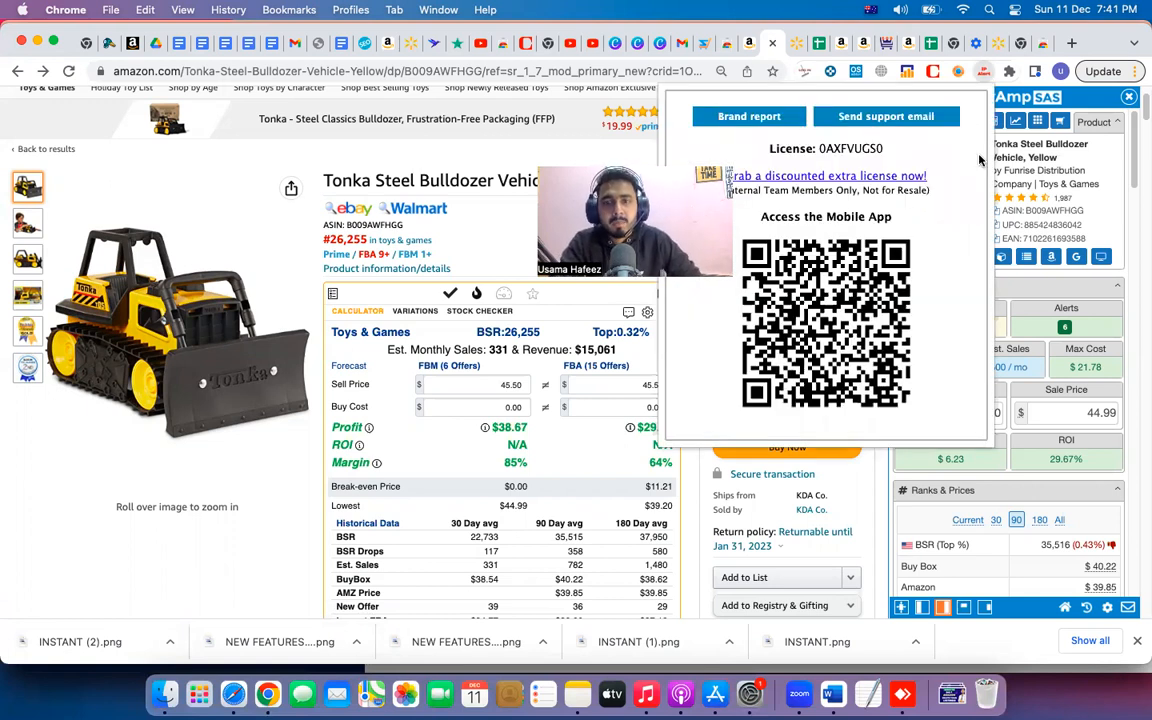
left_click(440, 160)
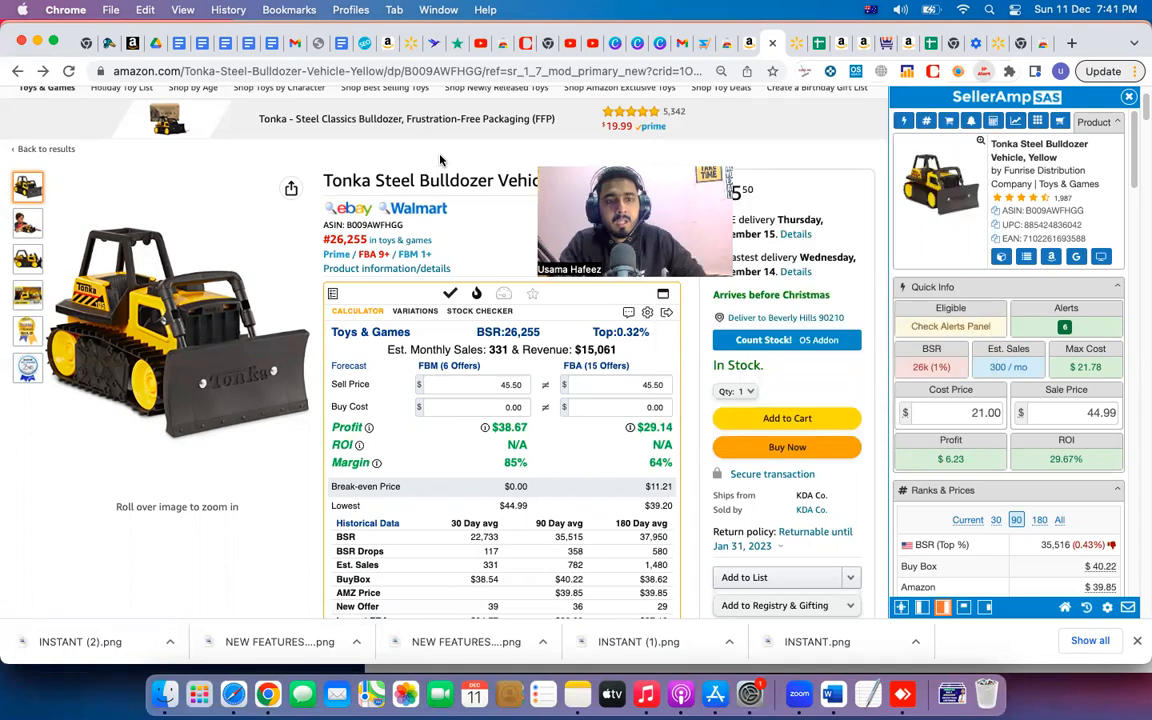
Switch to the Amazon courses folder in Google Drive, open the Amazon Account Suspension folder and browse its lecture videos.
left_click(156, 45)
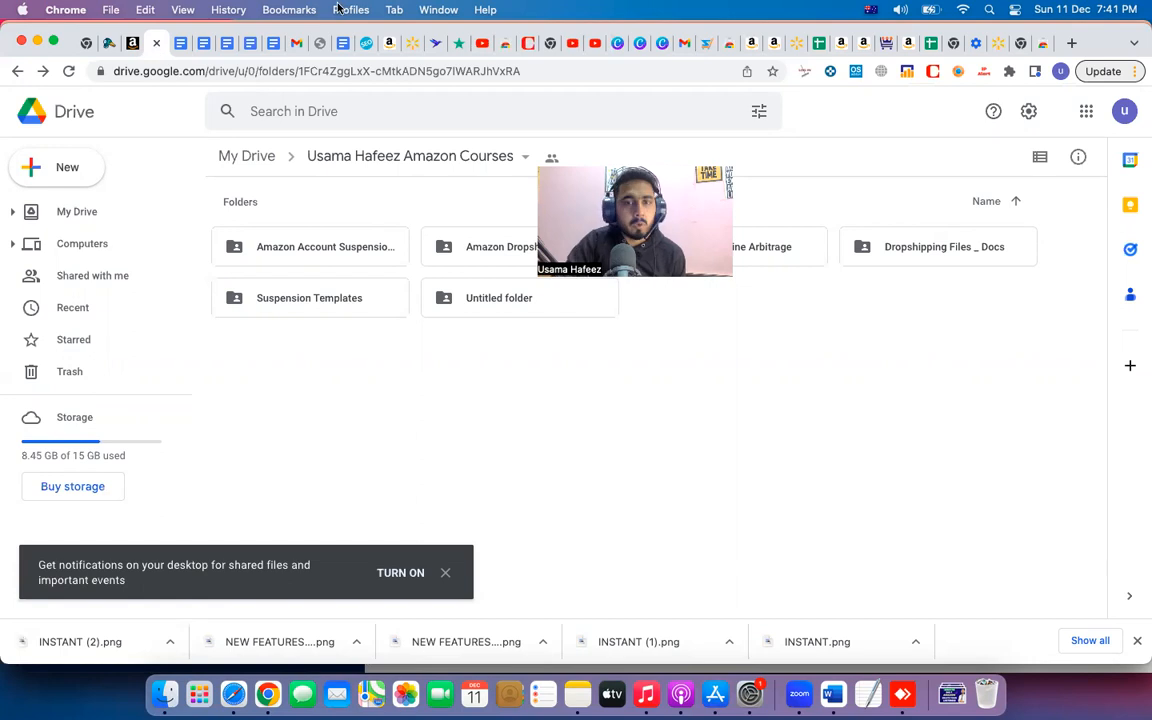
double_click(347, 246)
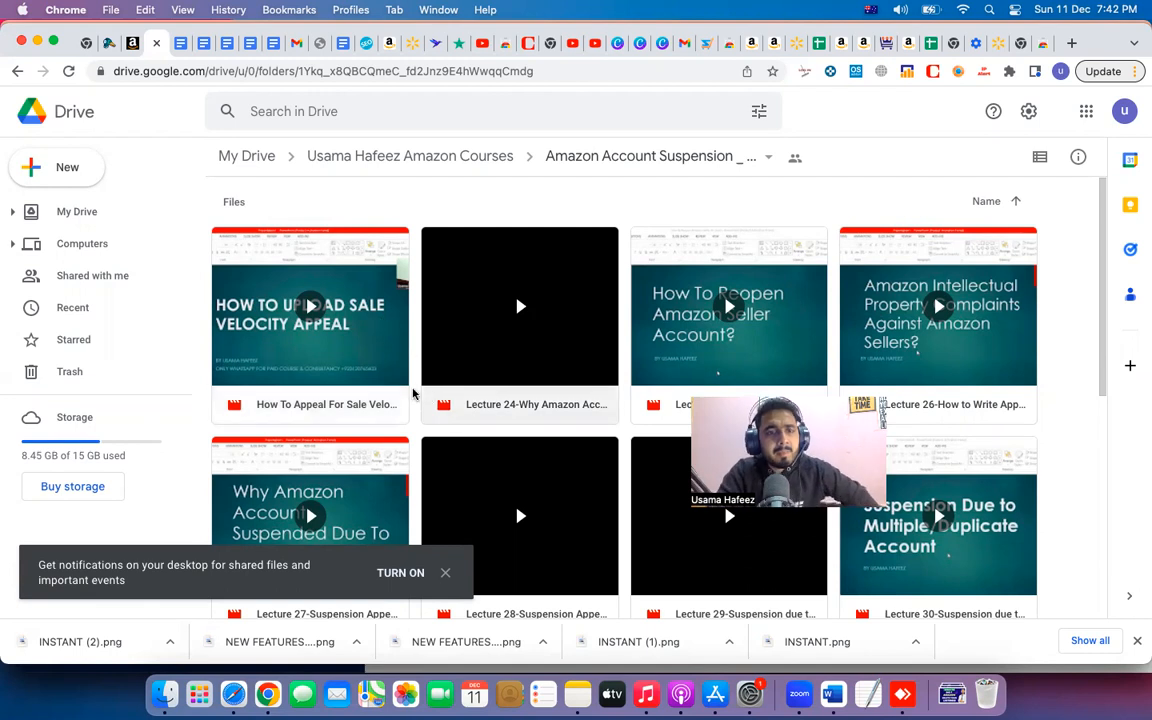
scroll(412, 393, "down", 3)
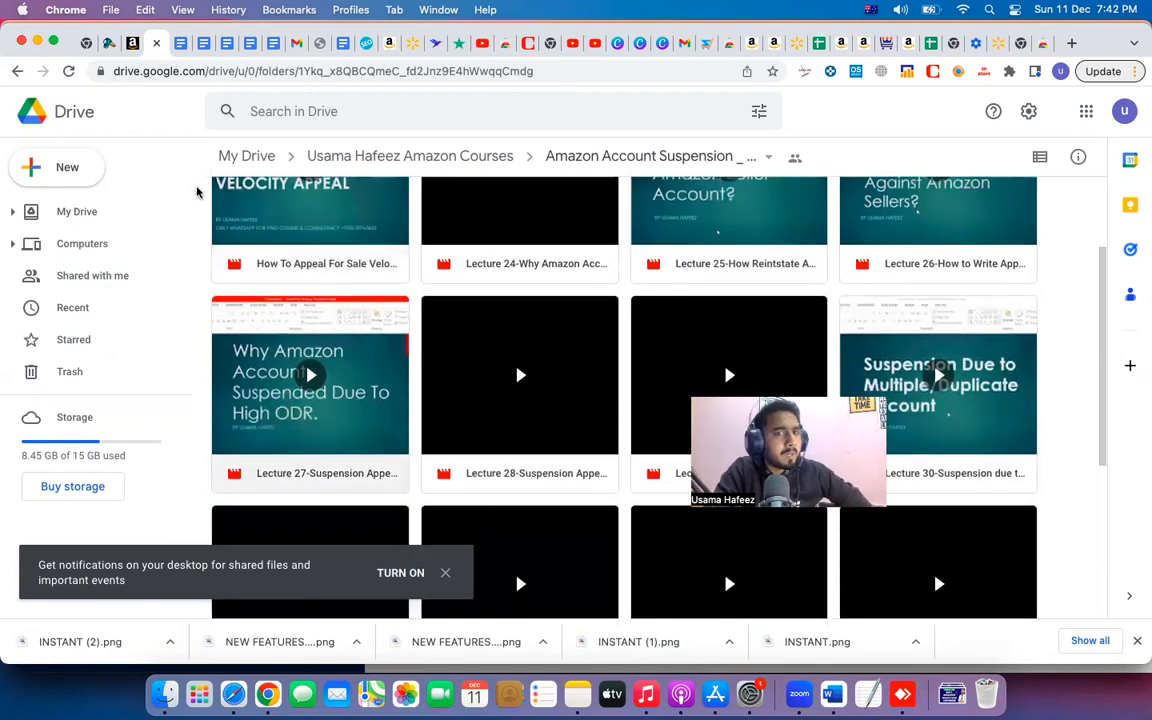
Return to the Amazon courses folder, open the Suspension Templates folder and browse its plan-of-action and appeal documents.
left_click(16, 73)
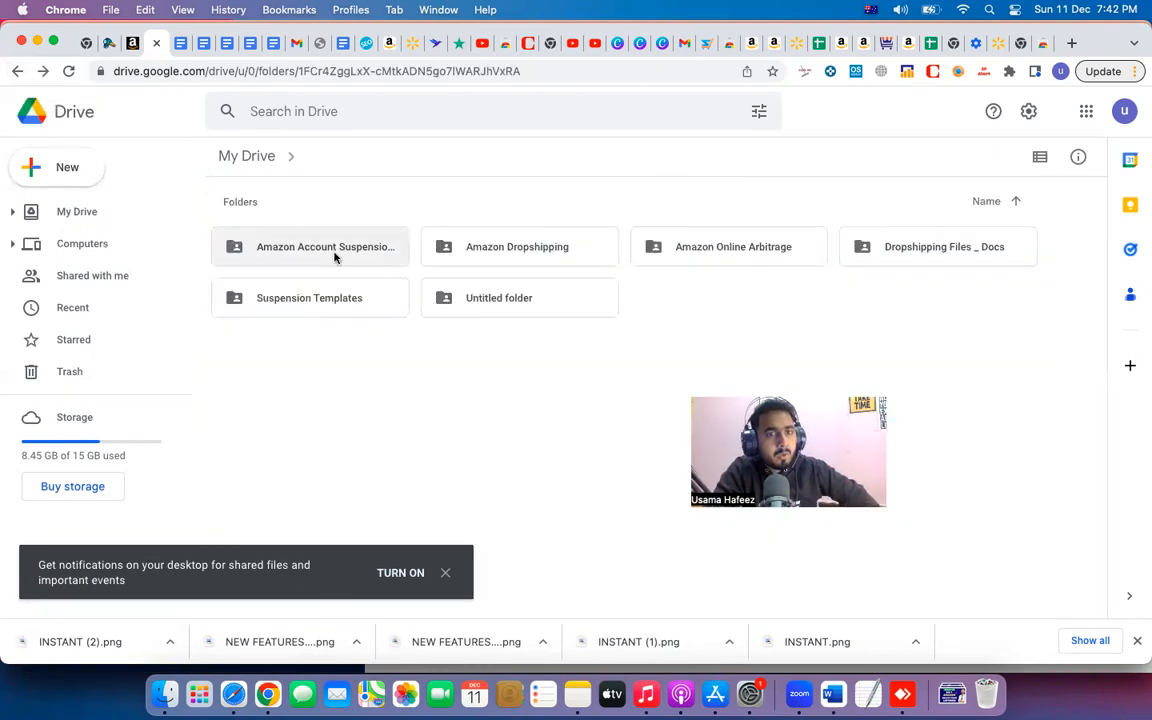
left_click(320, 302)
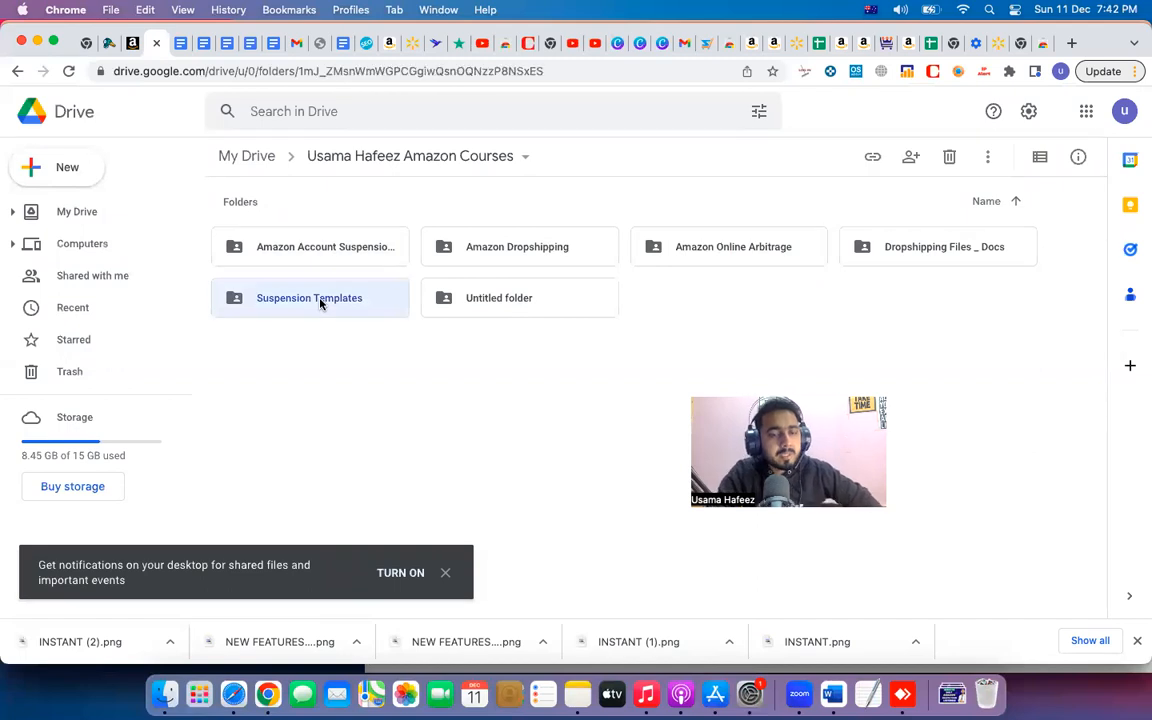
double_click(320, 302)
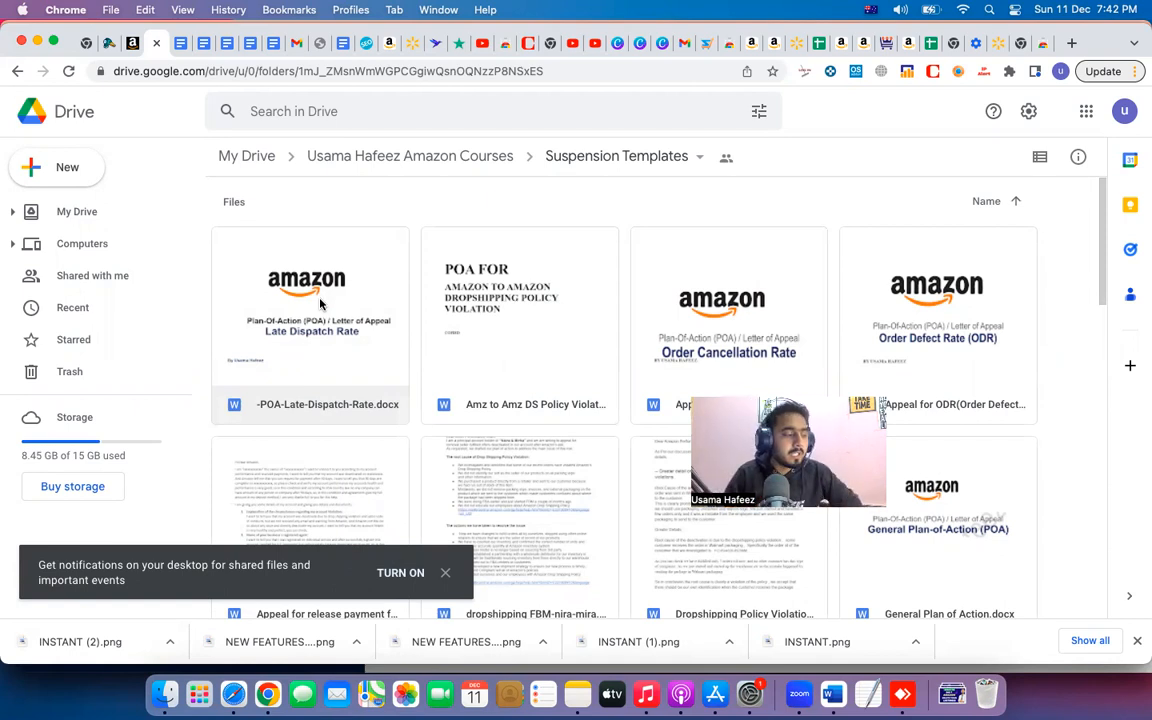
scroll(400, 395, "down", 5)
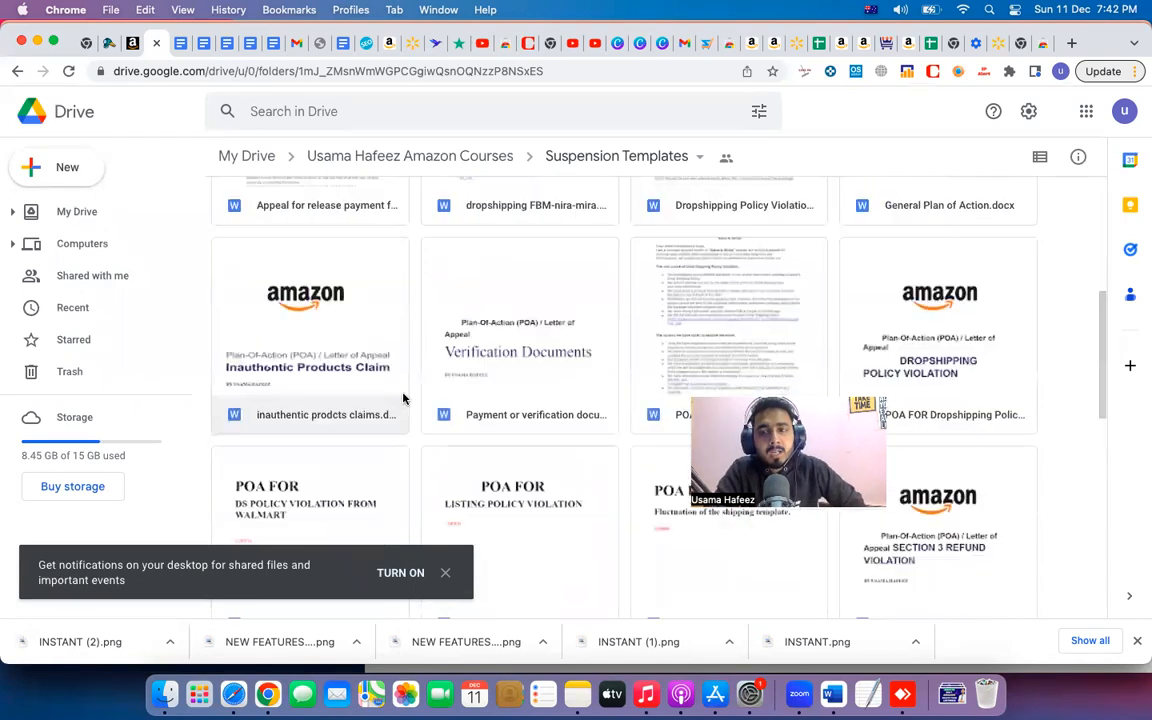
scroll(405, 400, "down", 10)
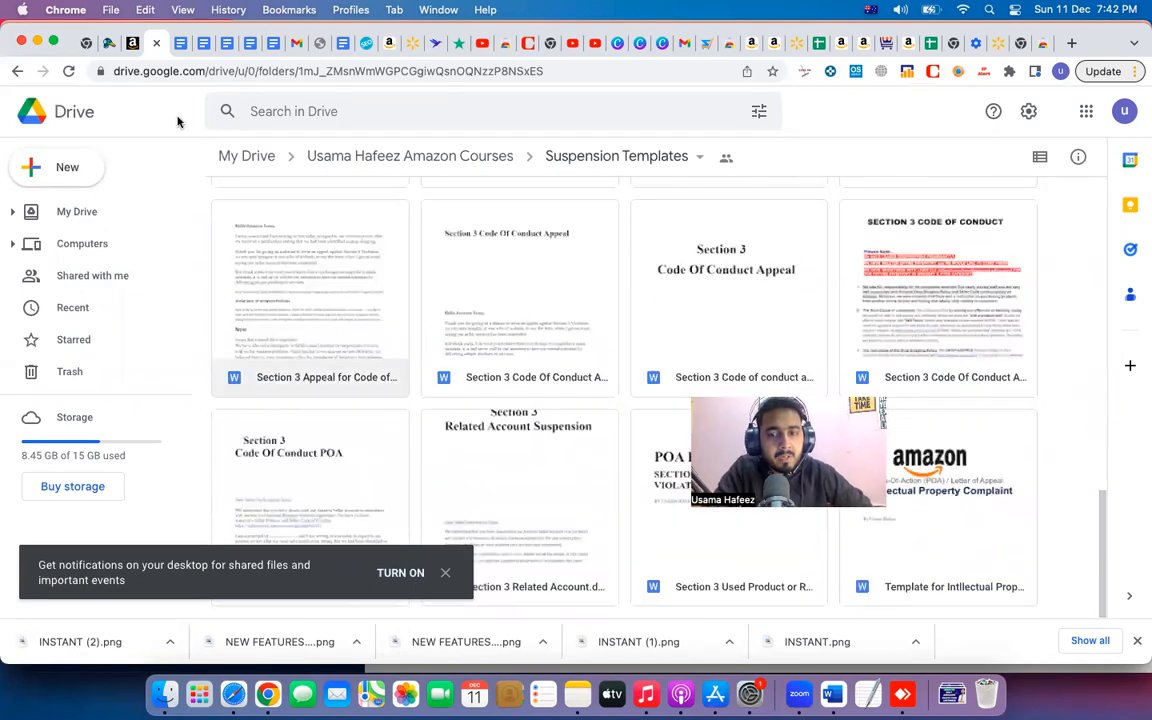
Return to the Amazon courses folder and view the lecture videos in the Amazon Online Arbitrage and Amazon Dropshipping folders.
left_click(17, 71)
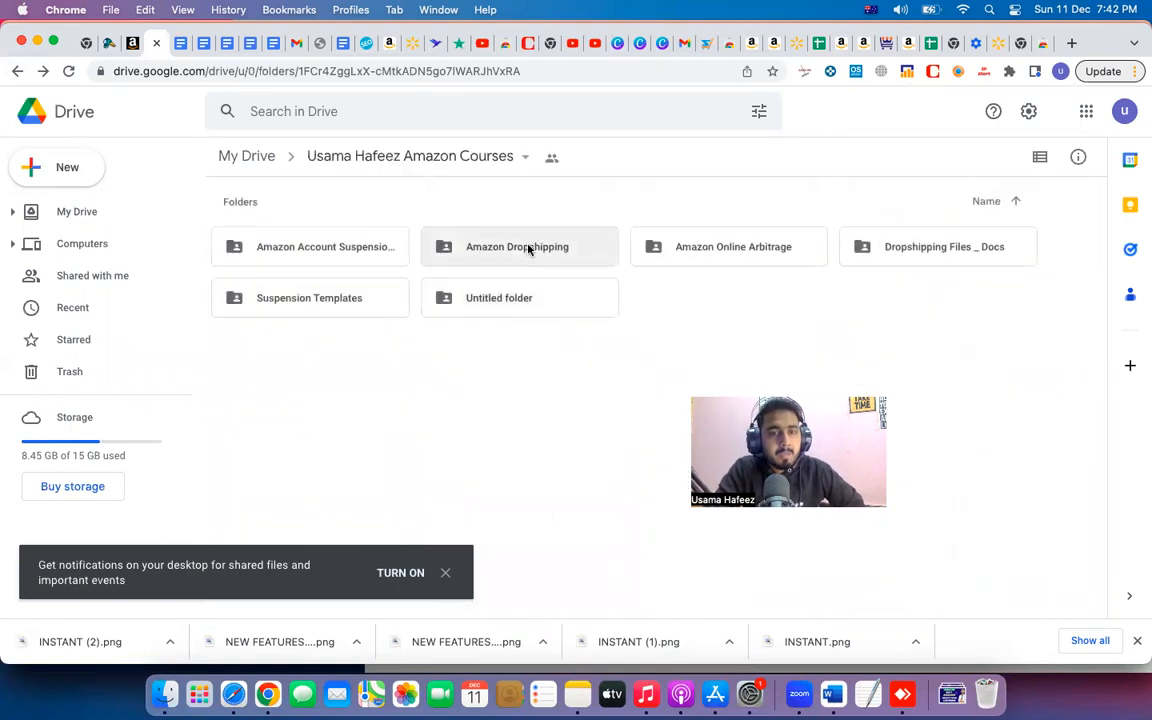
left_click(705, 250)
double_click(705, 250)
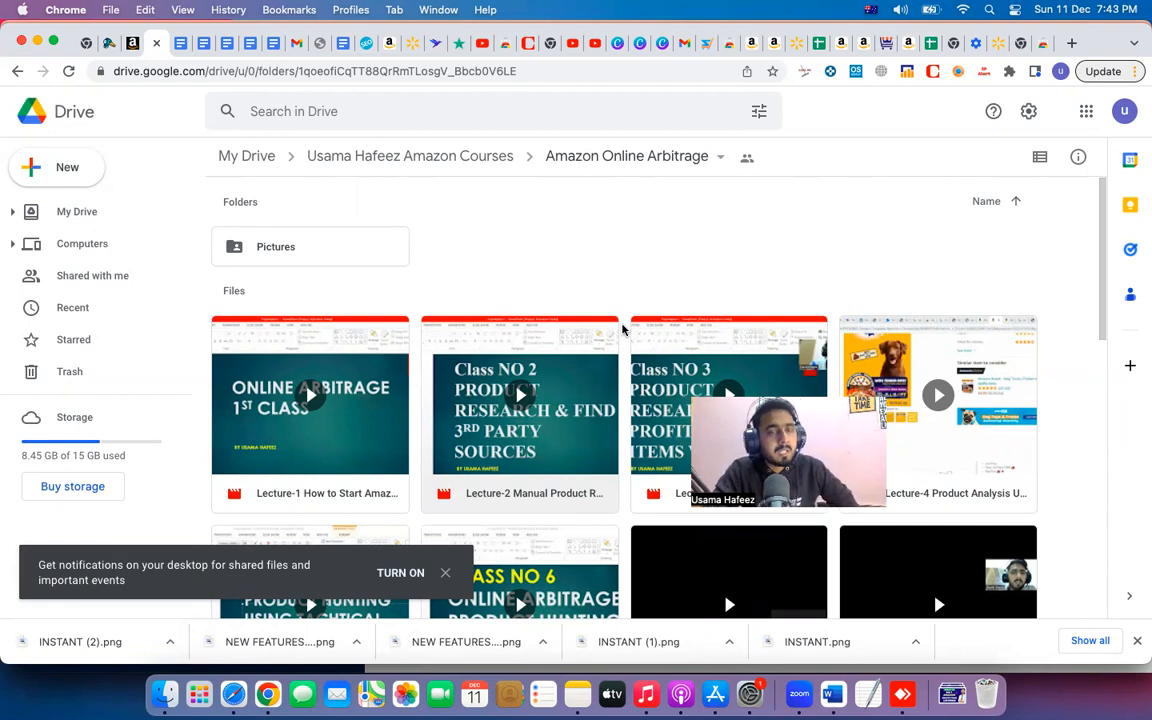
left_click(18, 71)
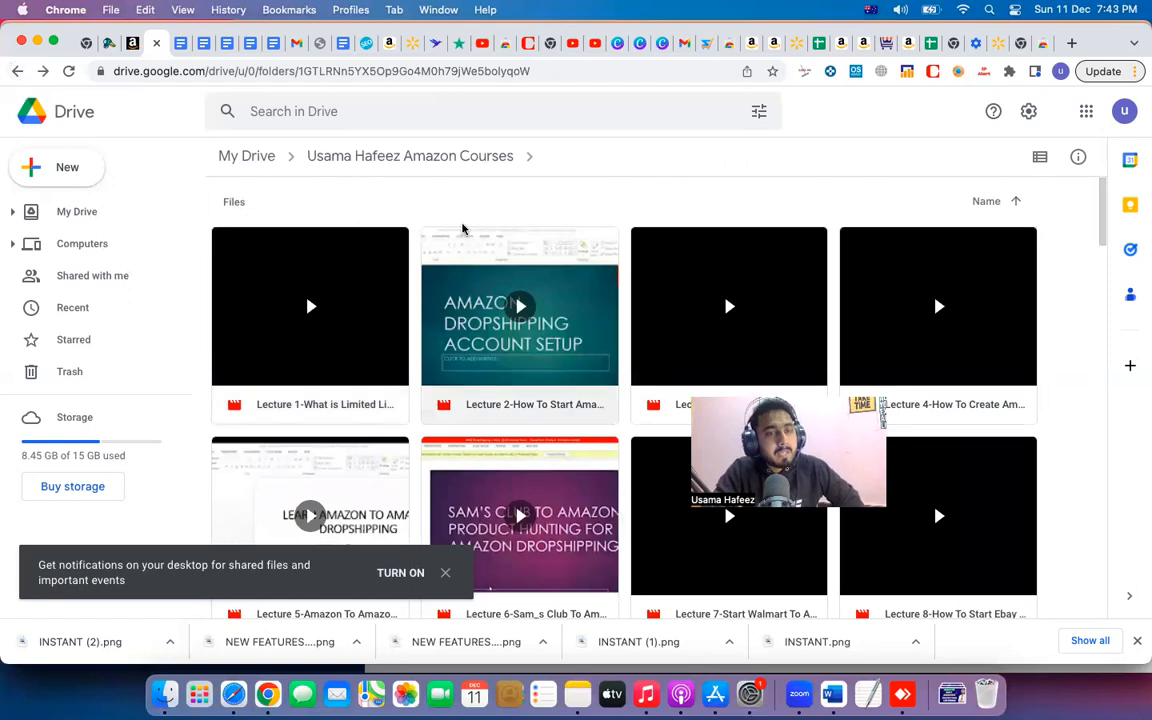
Open Notes, switch back to a new Chrome tab and show the contact phone number in its address bar without searching.
left_click(578, 694)
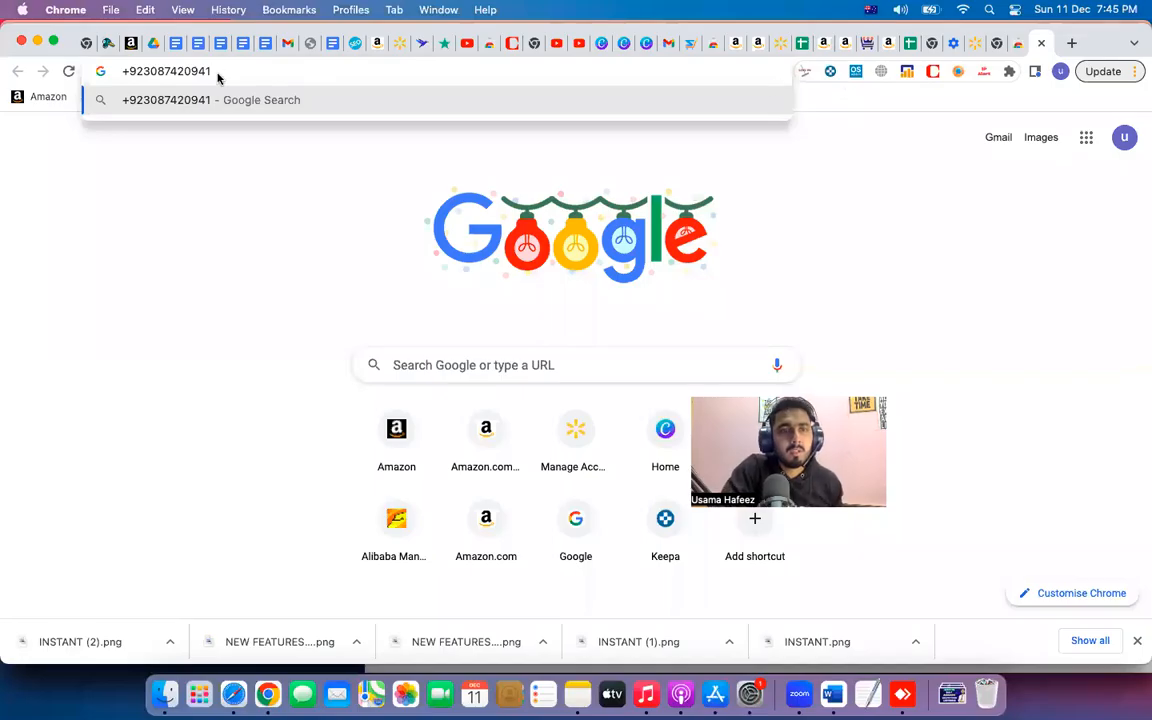
double_click(175, 71)
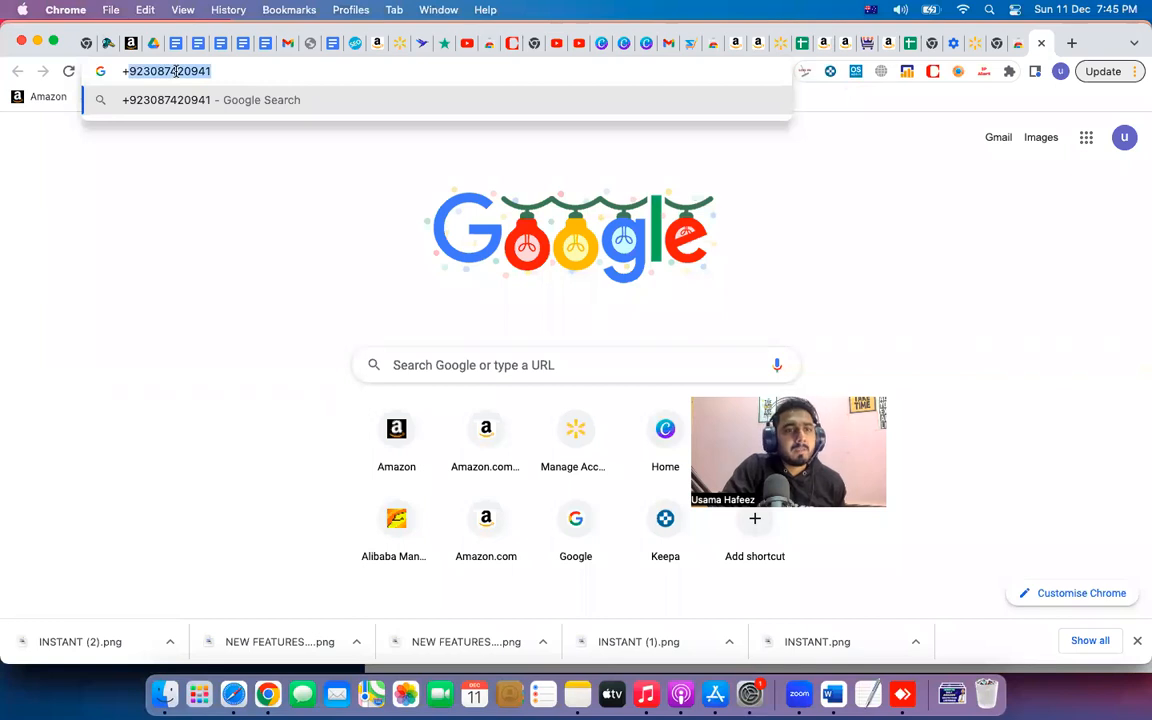
left_click(217, 72)
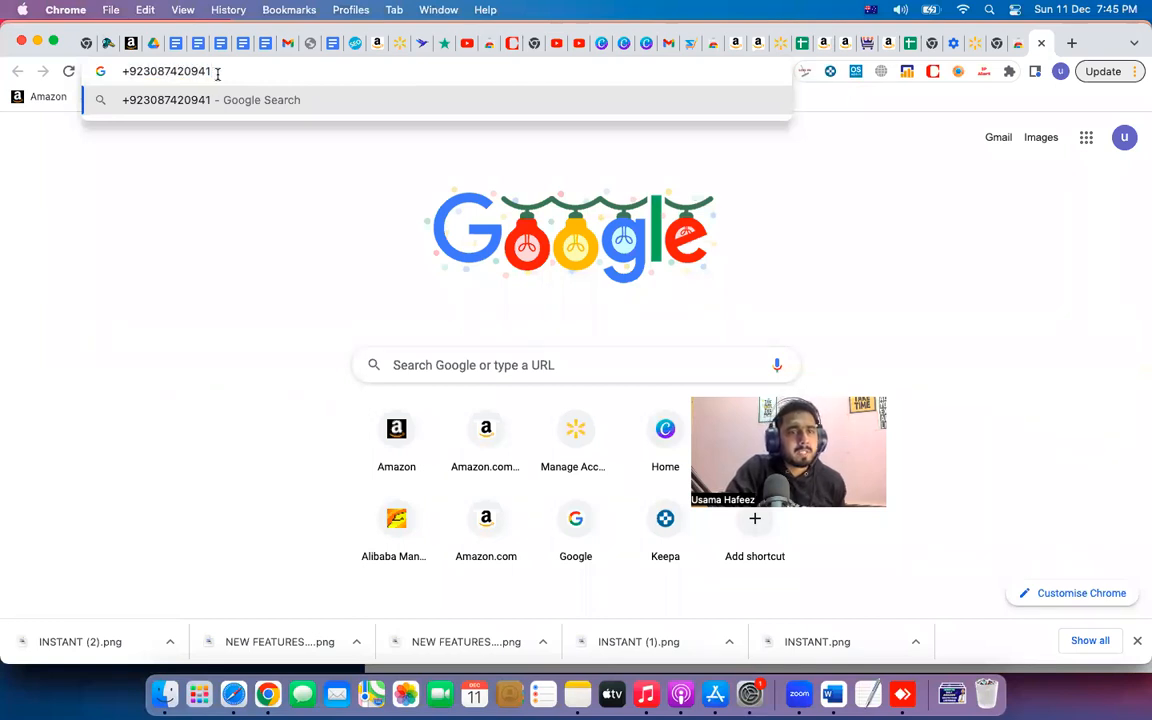